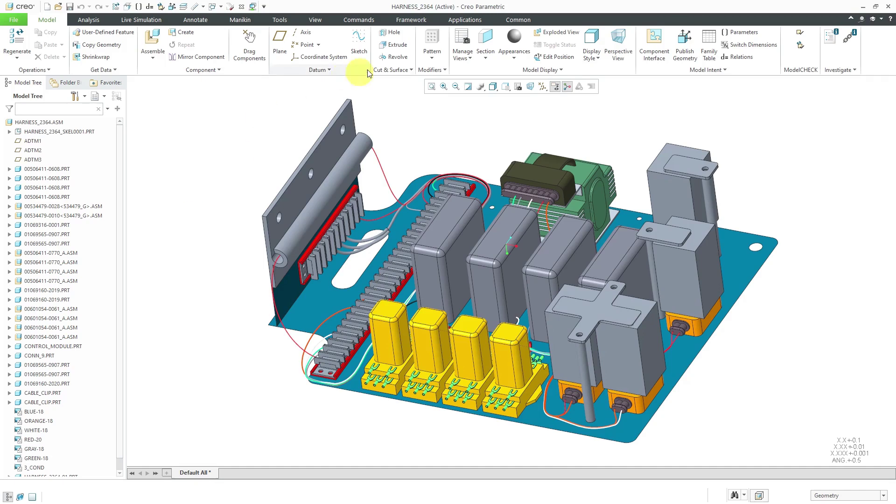
# In the Cabling application, turn on datum point display, turn off axis display, and show cables as centerlines
pyautogui.click(455, 21)
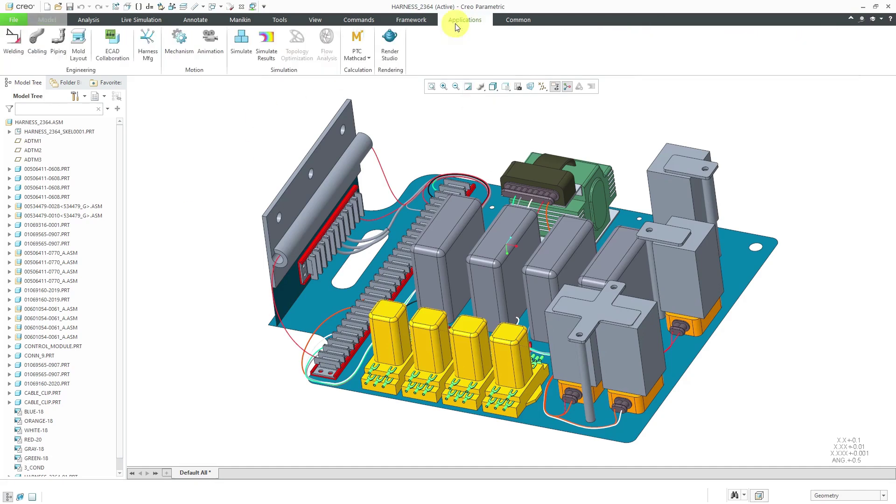
pyautogui.click(29, 52)
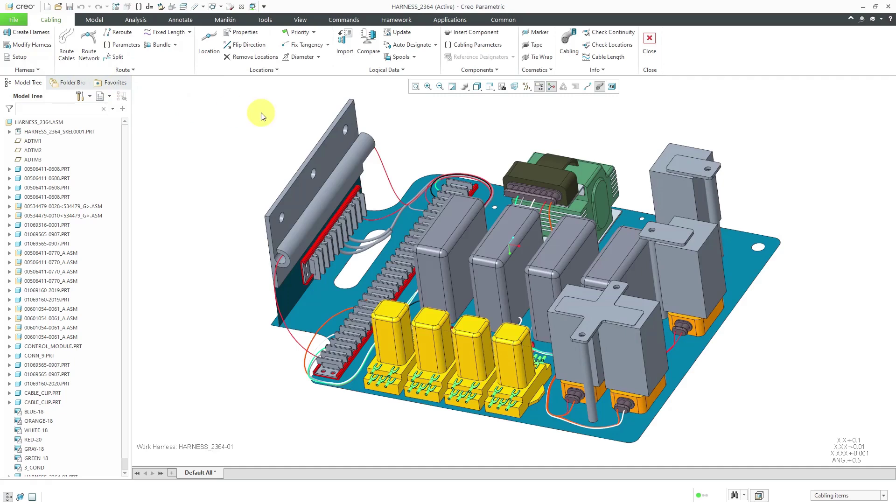
pyautogui.click(527, 88)
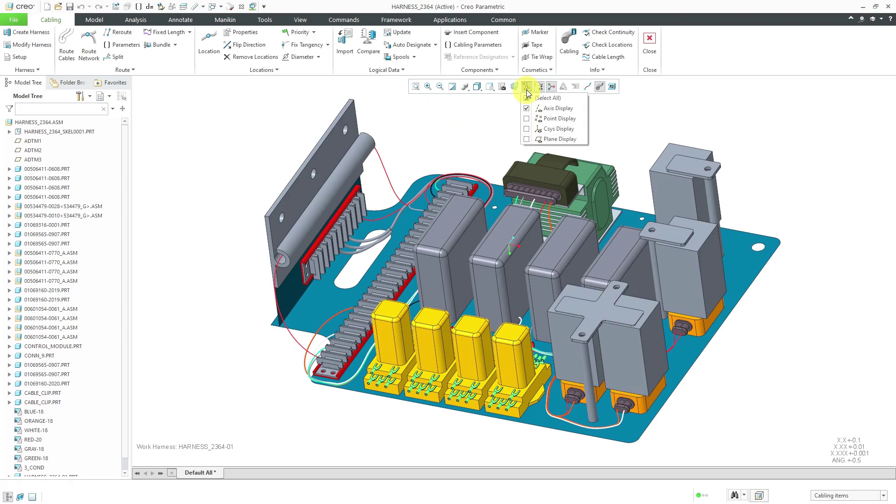
pyautogui.click(547, 120)
pyautogui.click(548, 108)
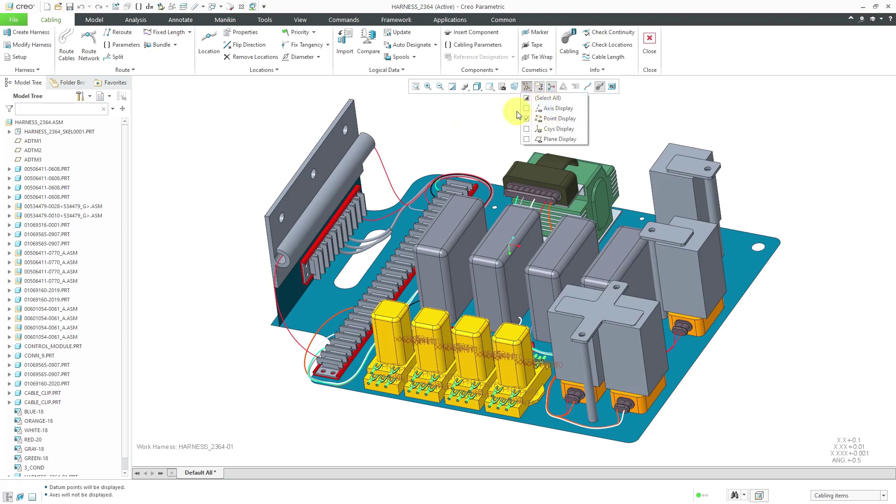
pyautogui.click(589, 87)
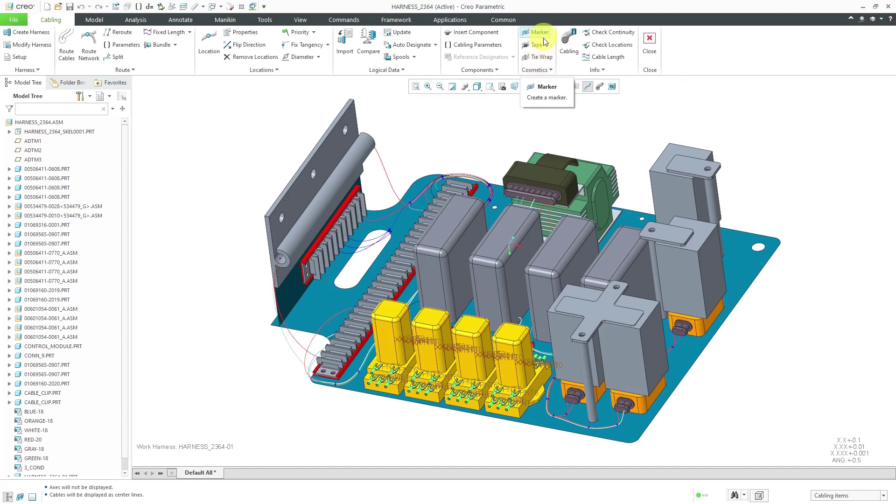
pyautogui.click(540, 72)
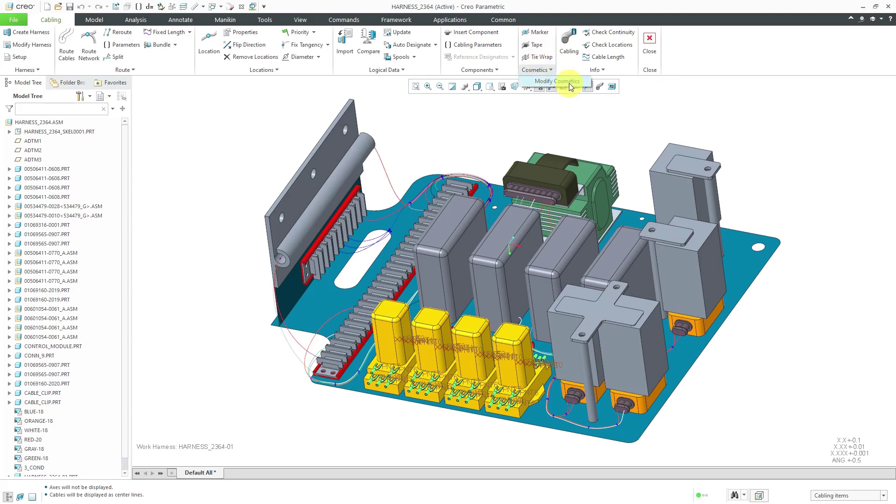
pyautogui.click(574, 121)
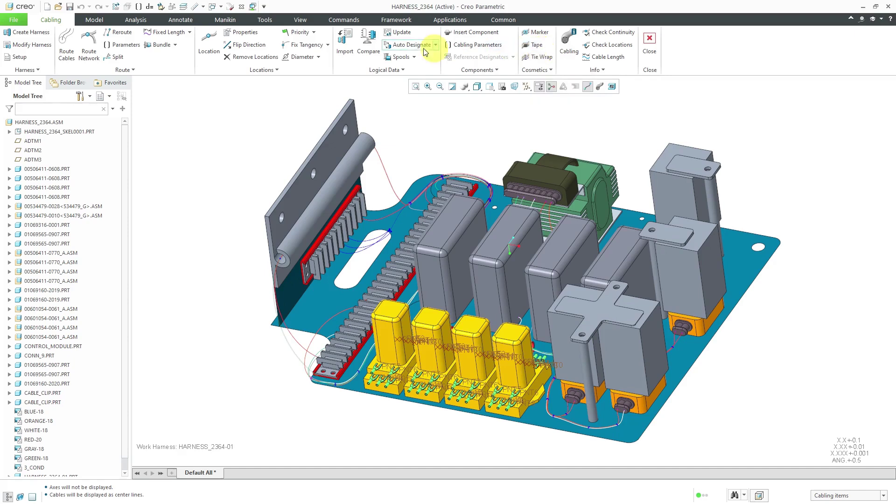
# Create a new sheath spool named tape
pyautogui.click(404, 60)
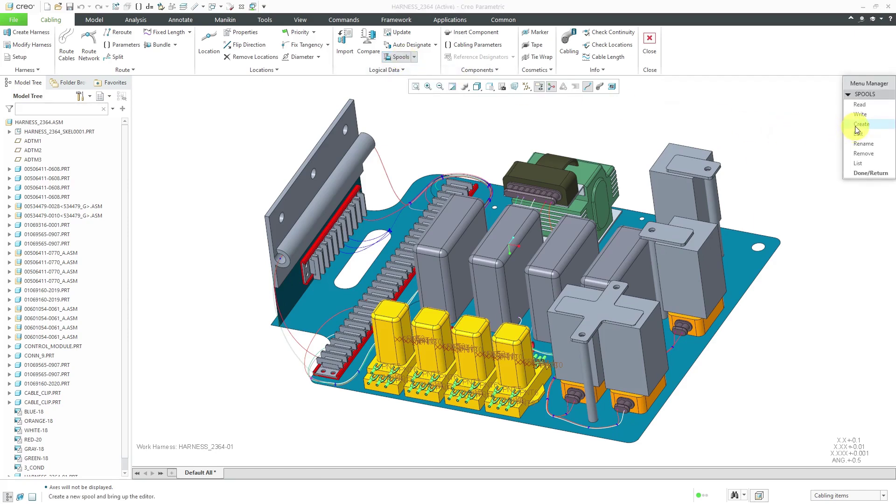
pyautogui.click(856, 126)
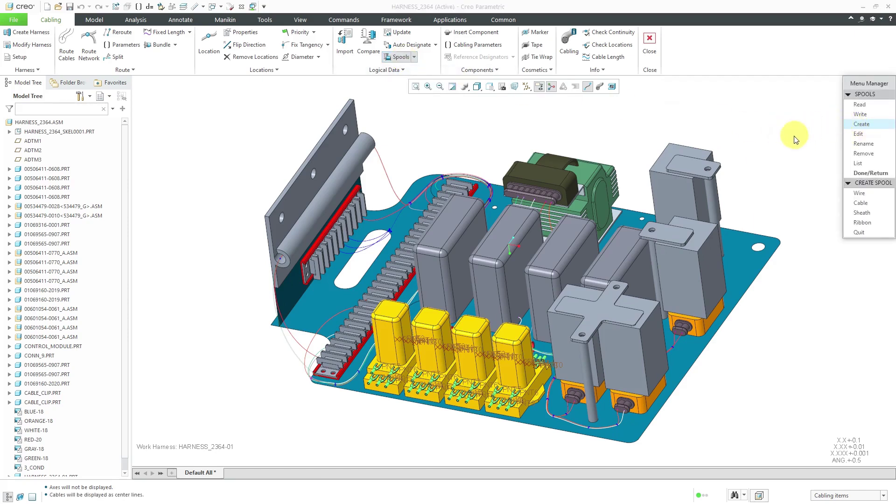
pyautogui.click(876, 214)
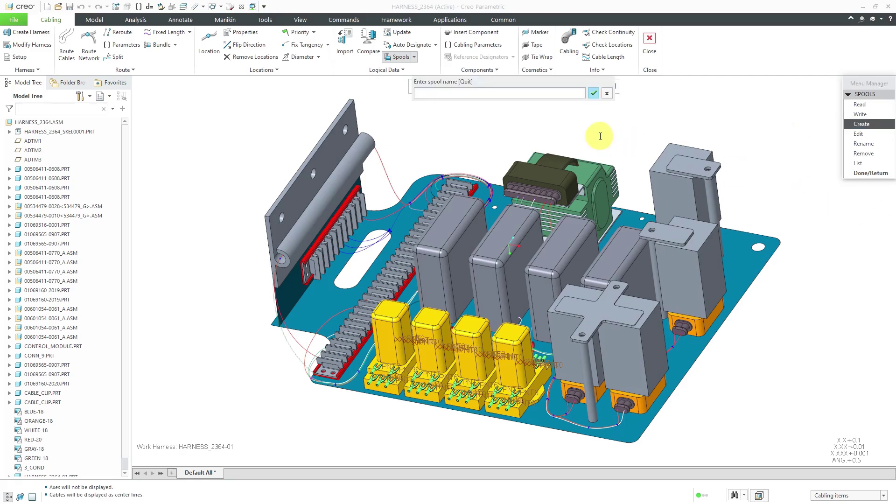
pyautogui.write('tape')
pyautogui.press('Return')
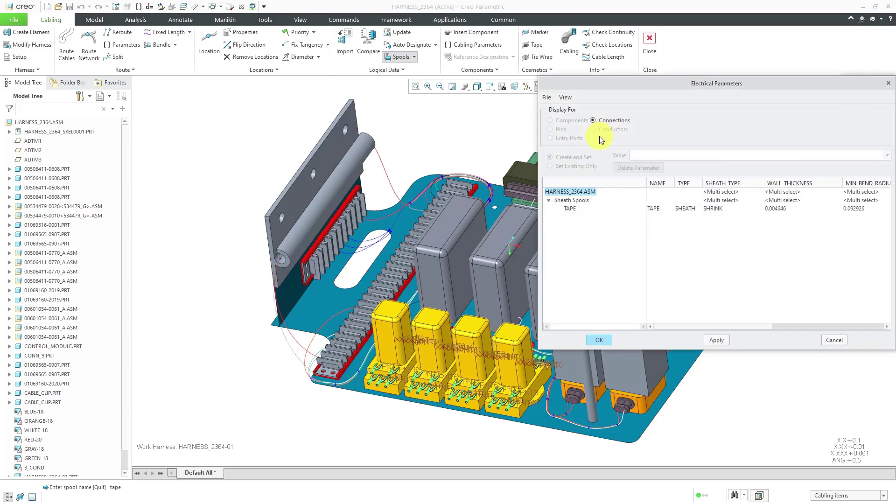
# Widen the Electrical Parameters dialog and its columns, and set the new spool's SHEATH_TYPE to TAPE
pyautogui.moveTo(616, 91); pyautogui.dragTo(145, 92)
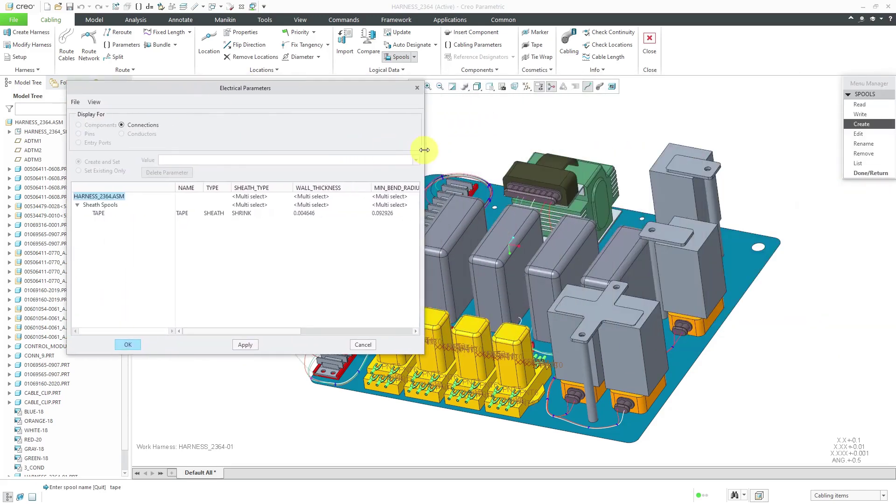
pyautogui.moveTo(424, 154); pyautogui.dragTo(709, 141)
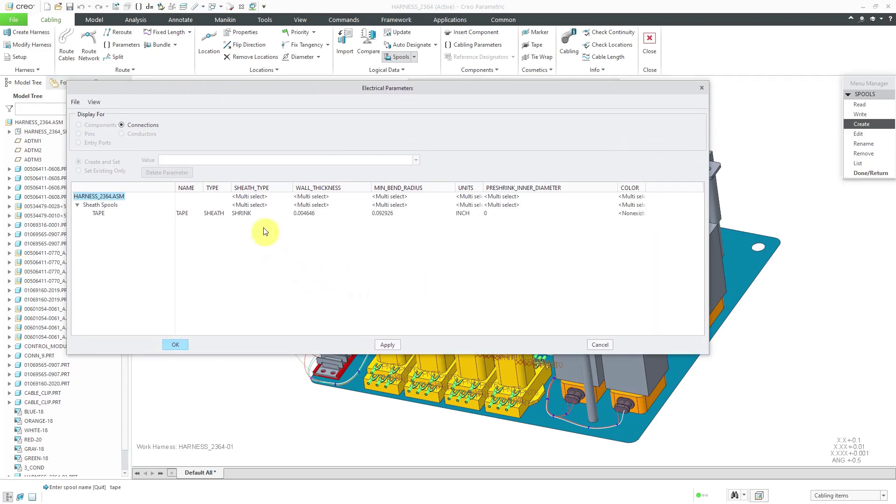
pyautogui.moveTo(233, 182); pyautogui.dragTo(243, 183)
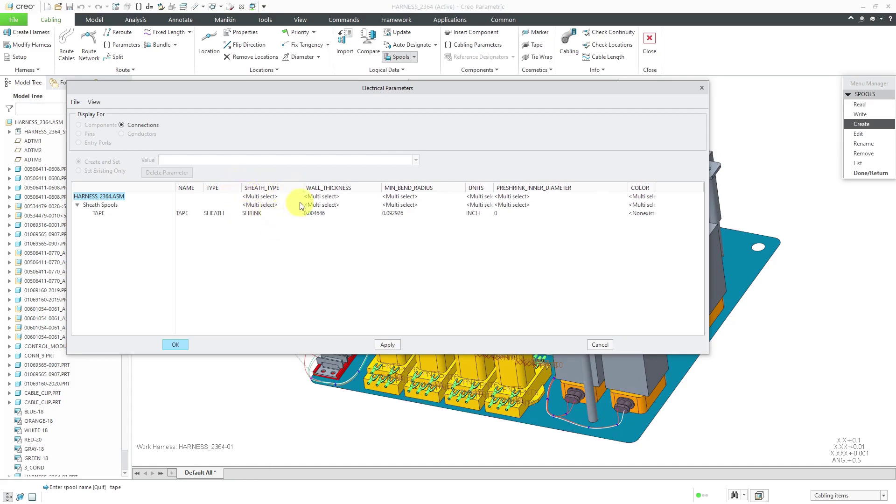
pyautogui.click(268, 214)
pyautogui.click(416, 160)
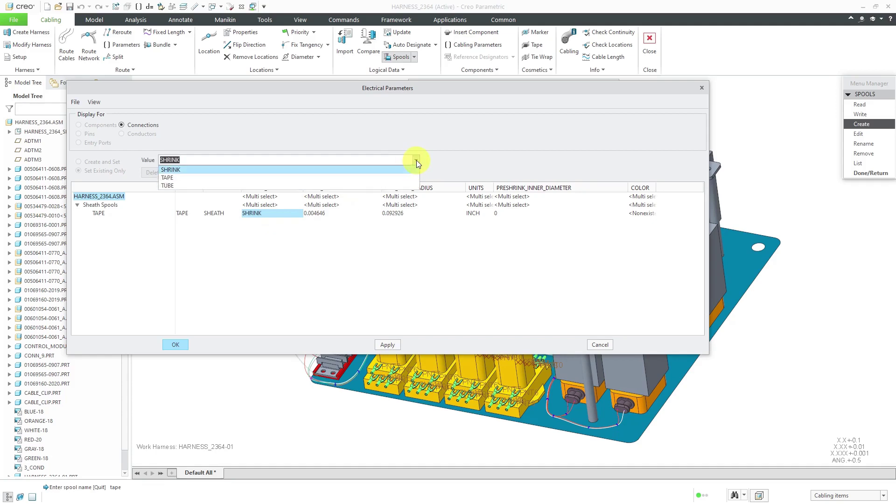
pyautogui.click(395, 181)
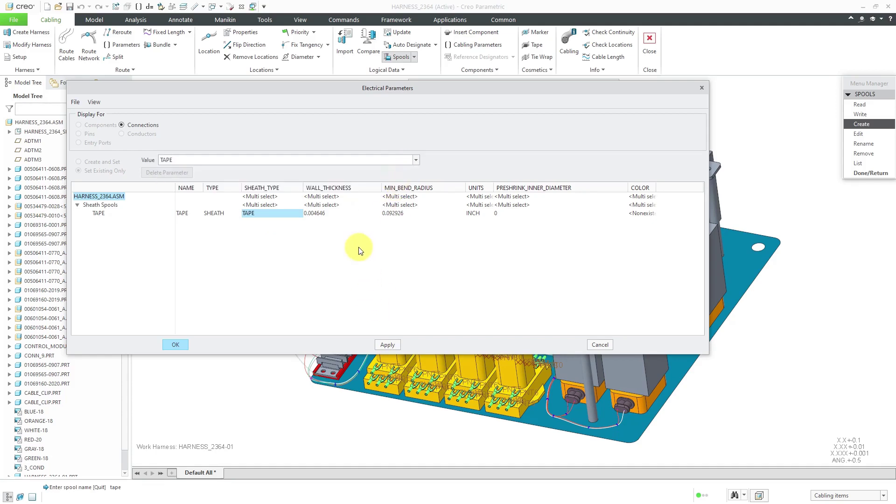
# Set the tape spool's WALL_THICKNESS to 0.01 and its MIN_BEND_RADIUS to 0.05
pyautogui.click(323, 214)
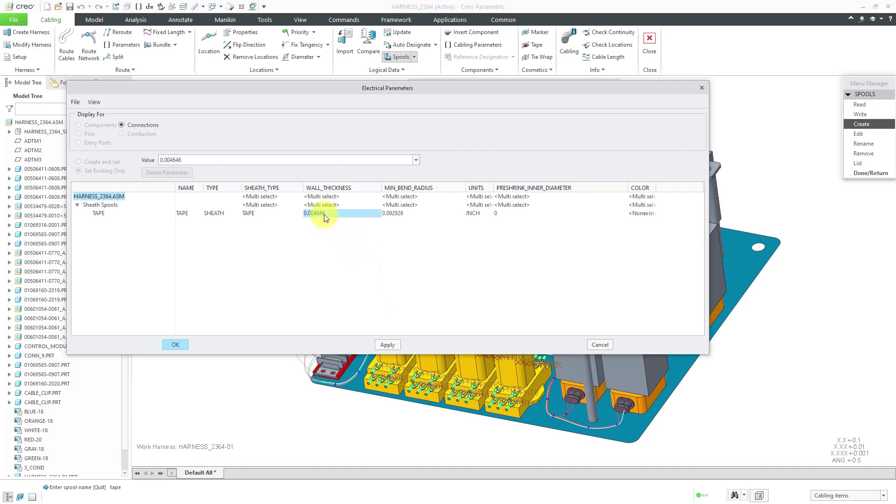
pyautogui.click(331, 163)
pyautogui.write('0.01')
pyautogui.click(391, 212)
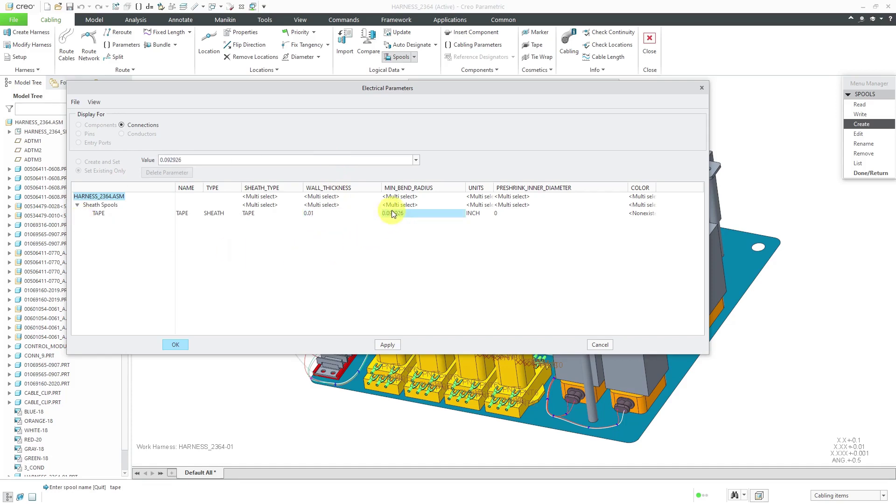
pyautogui.click(214, 159)
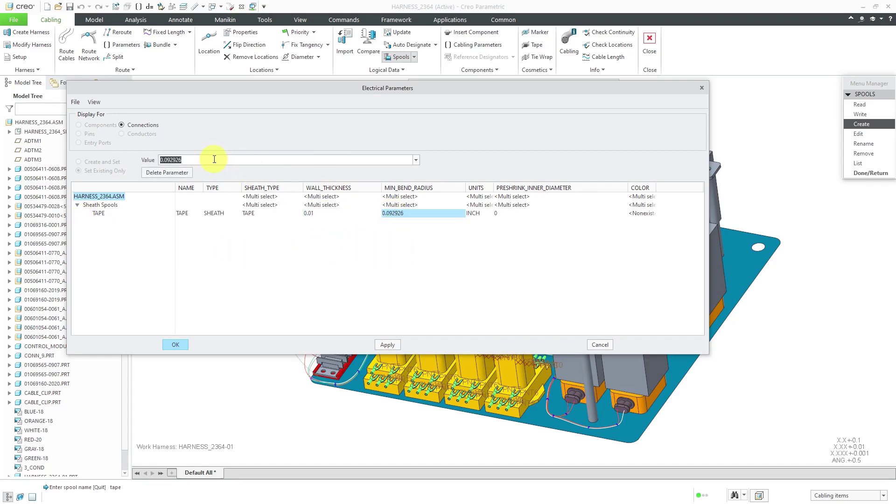
pyautogui.write('0.05')
# Remove PRESHRINK_INNER_DIAMETER from the displayed spool parameter columns and add the WIDTH column
pyautogui.click(94, 103)
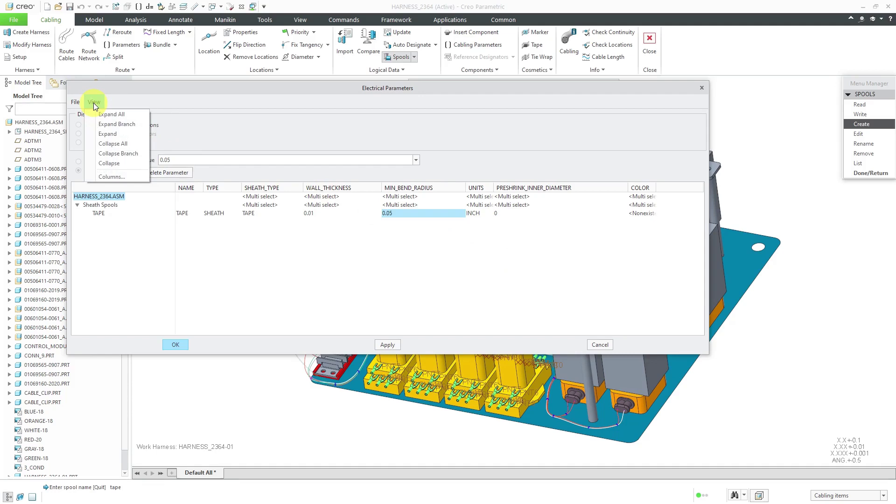
pyautogui.click(111, 178)
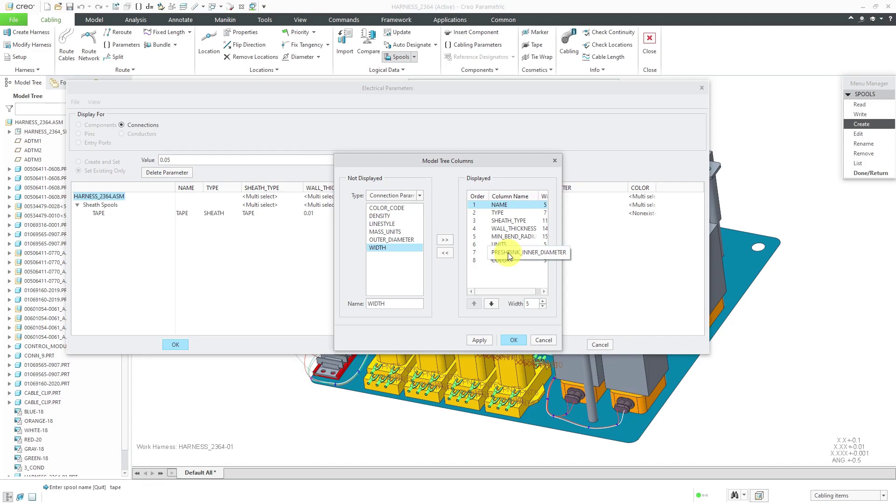
pyautogui.click(508, 253)
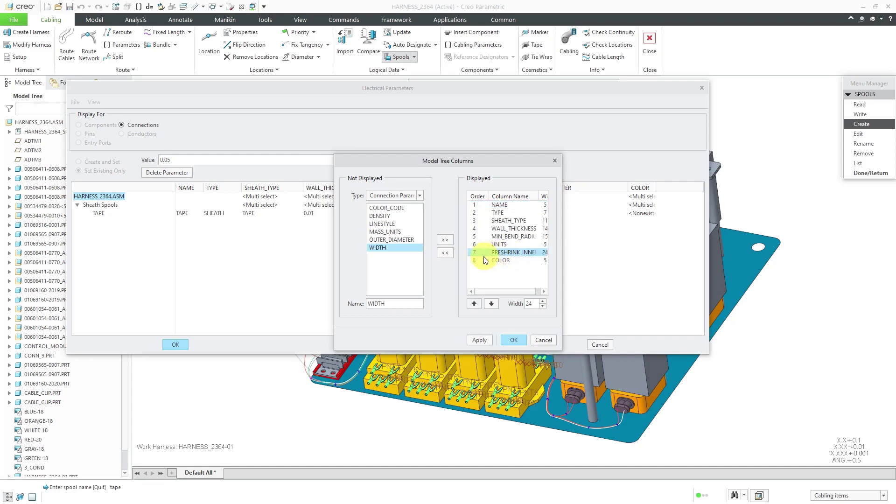
pyautogui.click(444, 253)
pyautogui.click(379, 256)
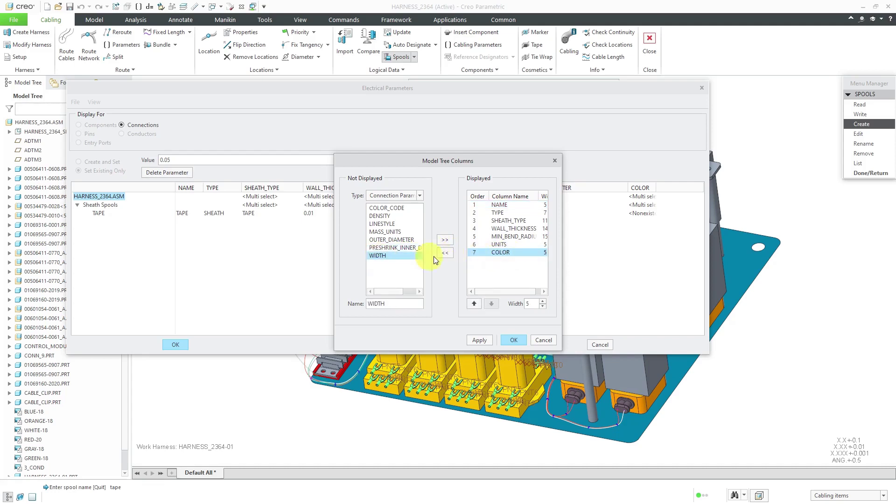
pyautogui.click(447, 239)
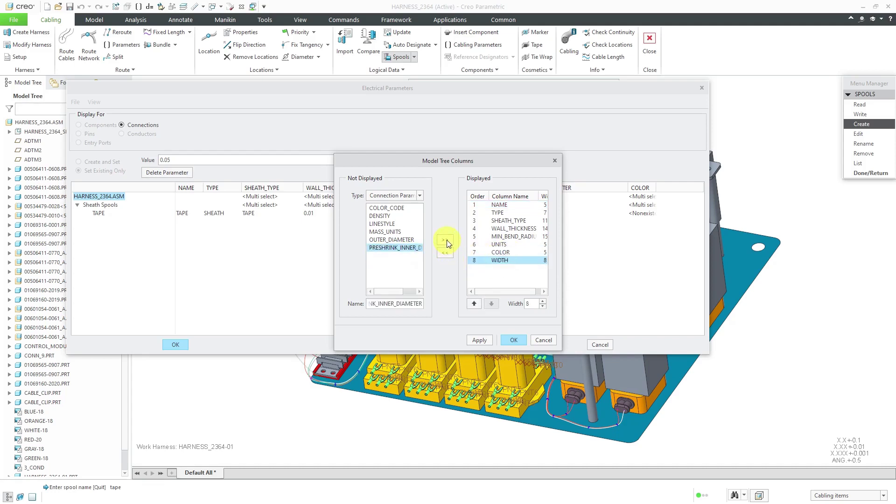
# Reorder the parameter columns so UNITS comes last and COLOR follows SHEATH_TYPE, and accept the column setup
pyautogui.click(502, 245)
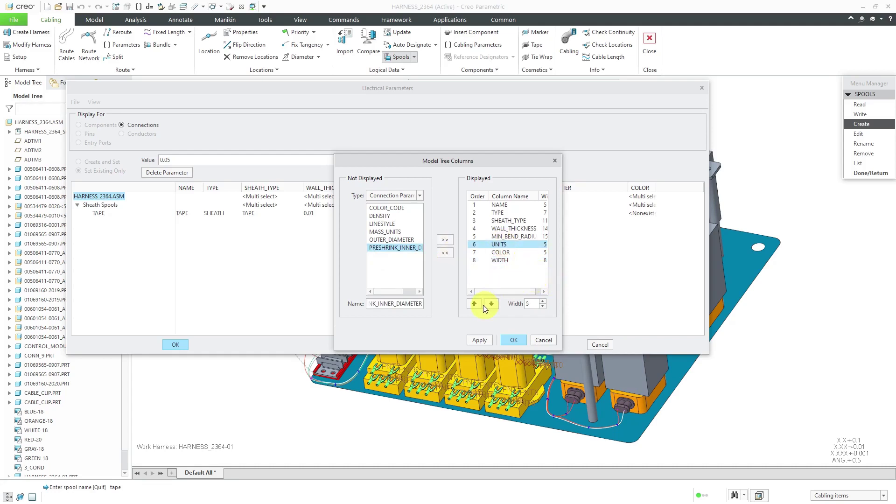
pyautogui.click(491, 304)
pyautogui.click(492, 304)
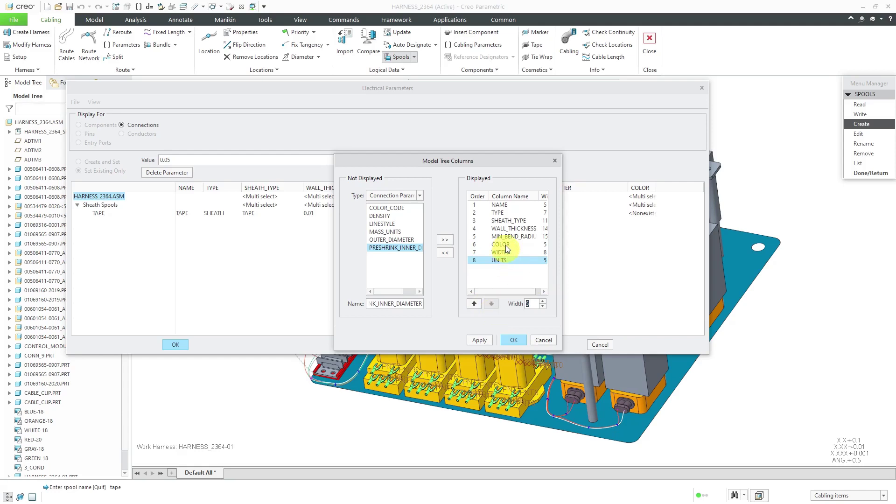
pyautogui.click(501, 245)
pyautogui.click(473, 305)
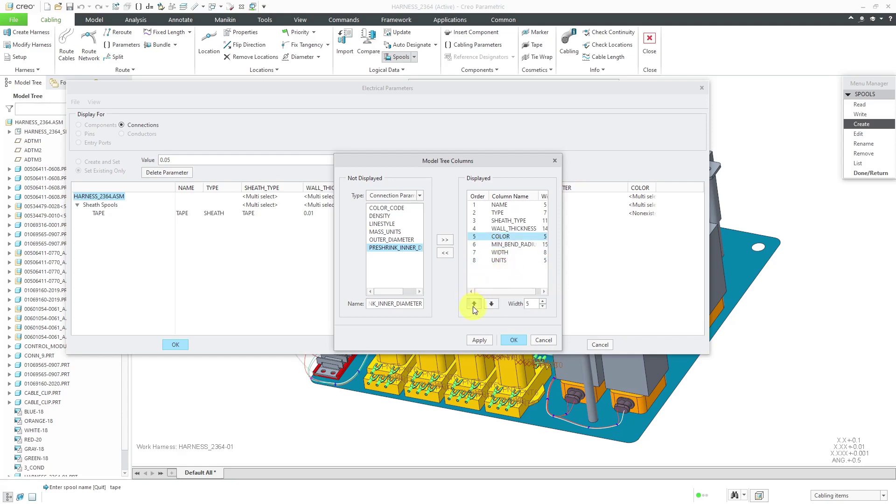
pyautogui.click(473, 305)
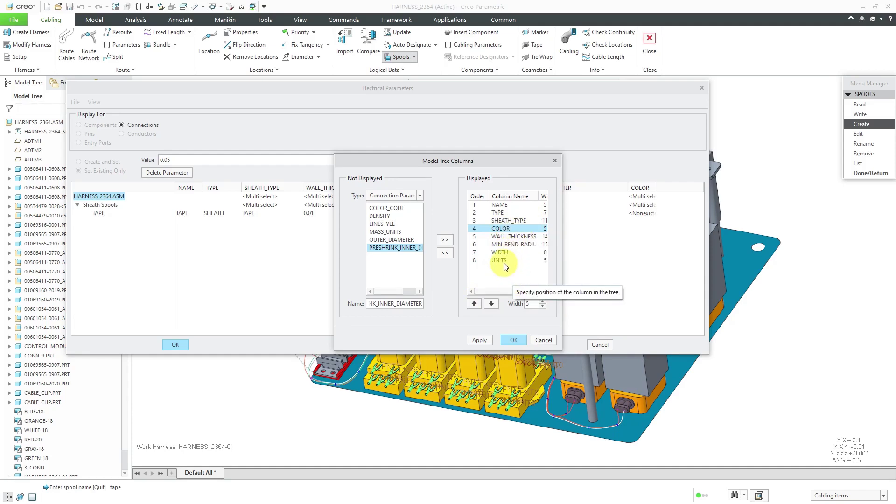
pyautogui.click(513, 340)
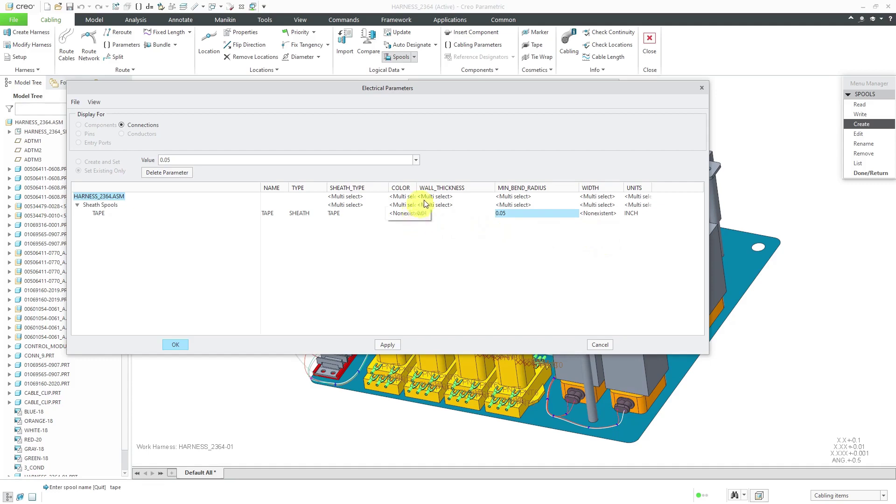
# Set the tape spool's WIDTH to 0.25 and accept its electrical parameters
pyautogui.moveTo(416, 187); pyautogui.dragTo(439, 187)
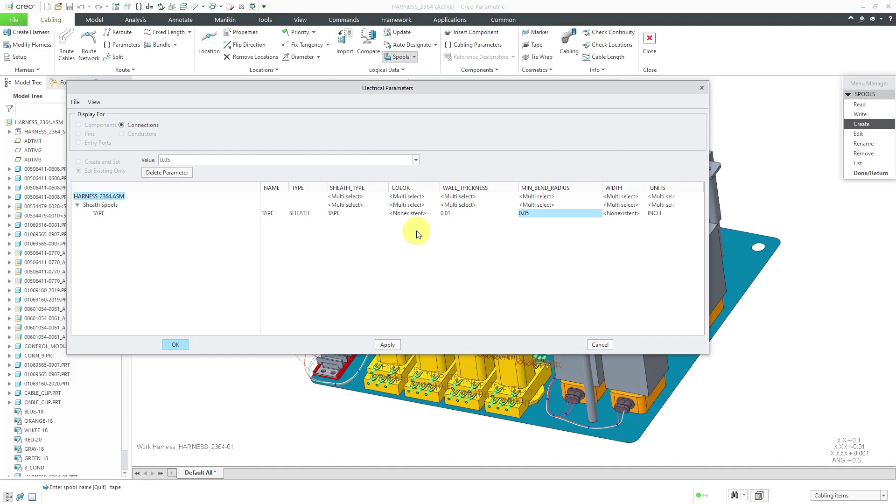
pyautogui.click(625, 214)
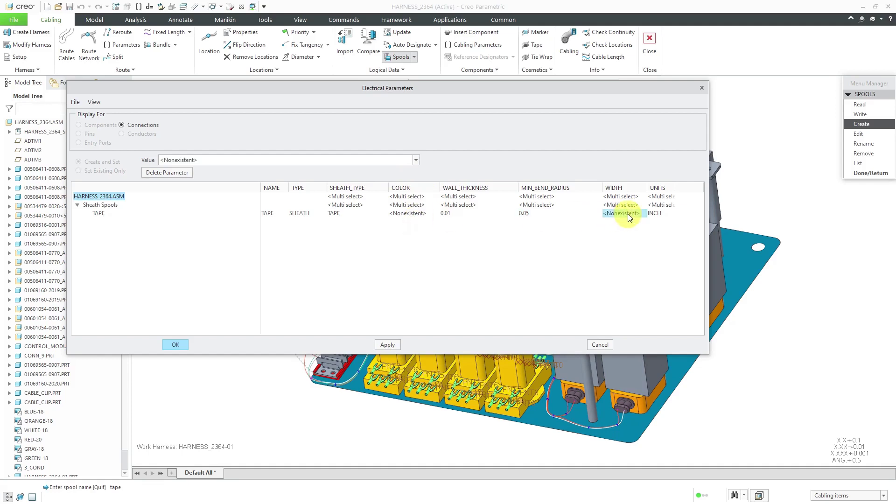
pyautogui.click(311, 160)
pyautogui.write('0.25')
pyautogui.press('Return')
pyautogui.click(396, 213)
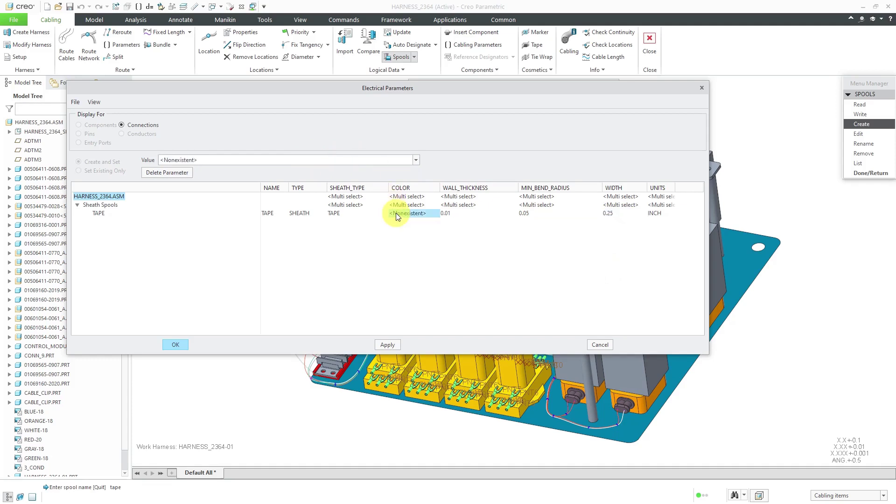
pyautogui.click(177, 345)
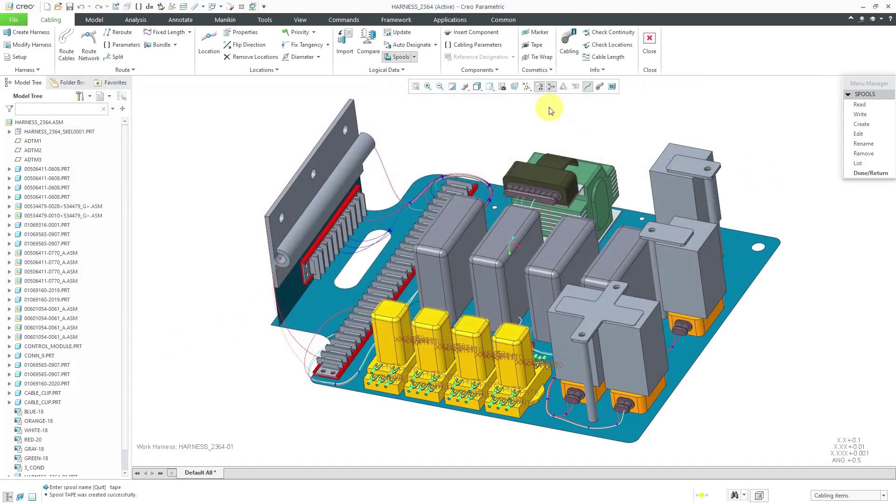
# Check the names of the model's appearances in the appearance gallery, looking for the black one
pyautogui.click(299, 21)
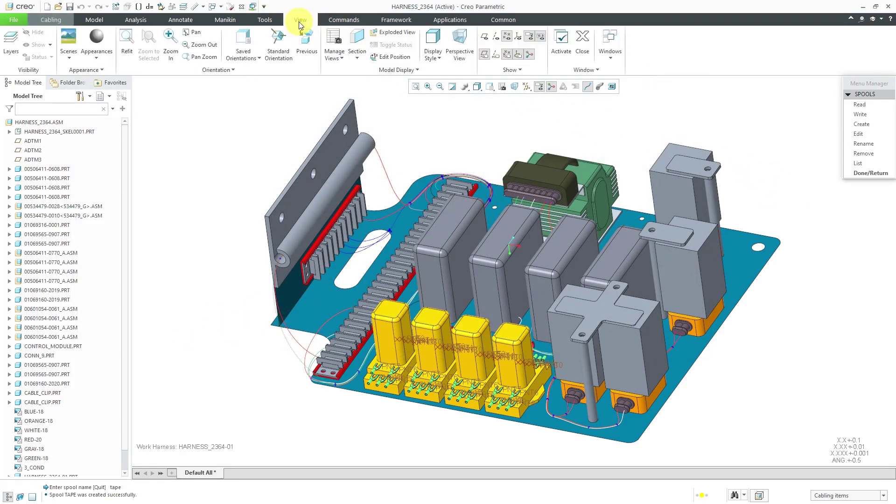
pyautogui.click(99, 57)
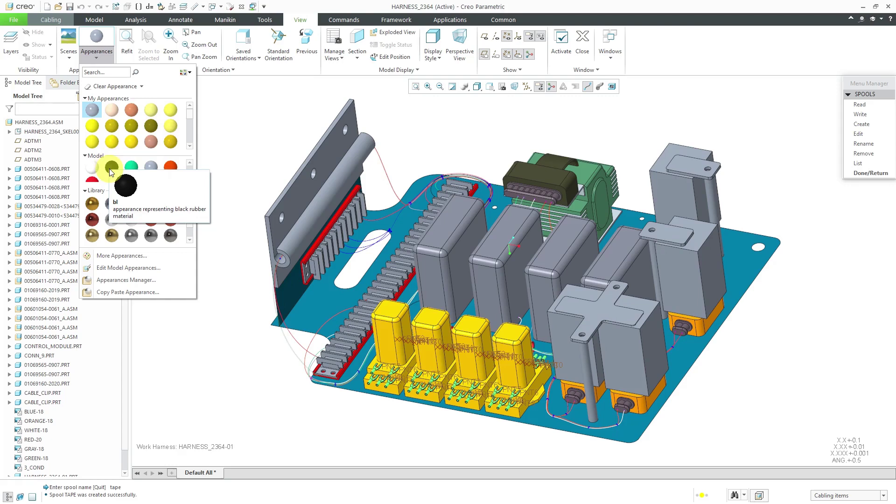
# Open the TAPE spool for editing and remove PRESHRINK_INNER_DIAMETER from its displayed parameter columns
pyautogui.click(232, 134)
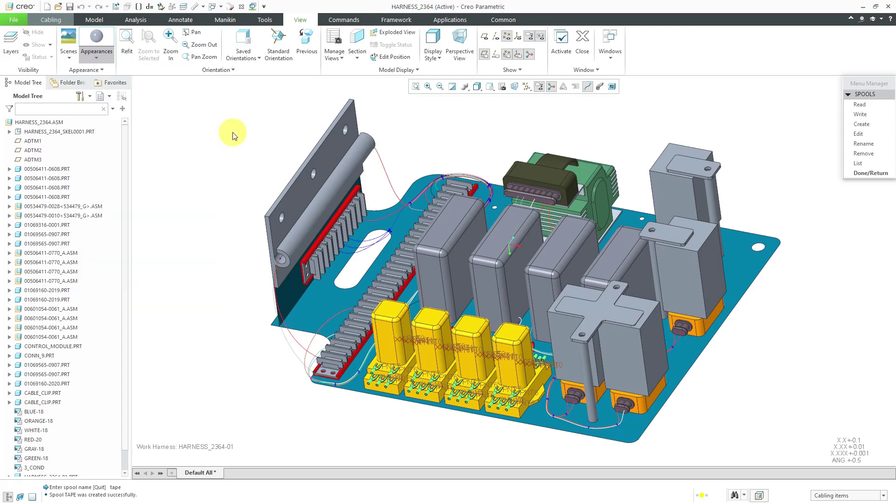
pyautogui.click(858, 135)
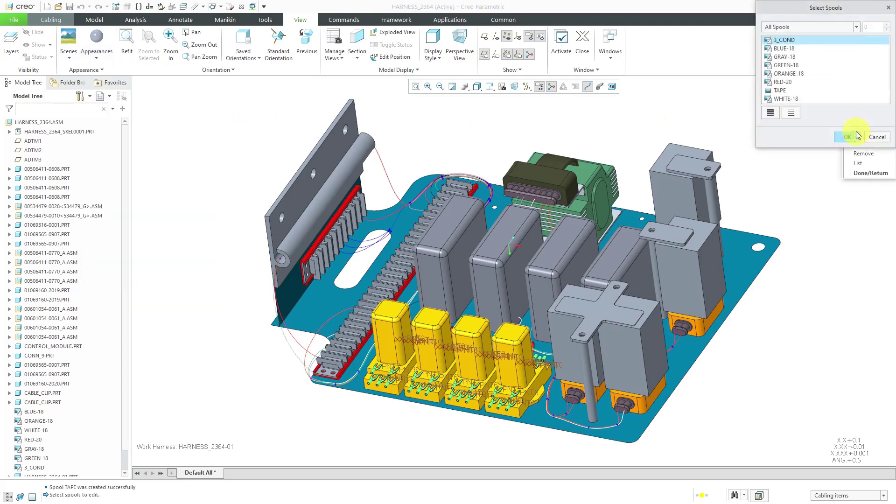
pyautogui.click(779, 91)
pyautogui.click(847, 138)
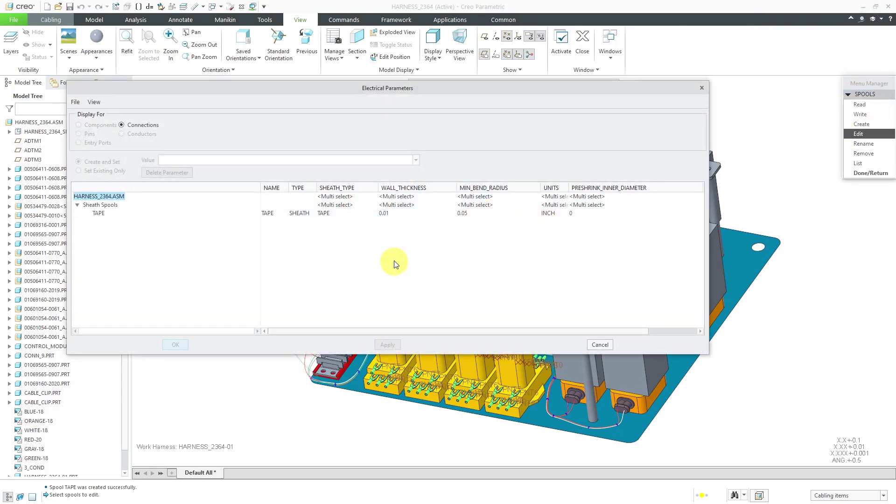
pyautogui.click(95, 103)
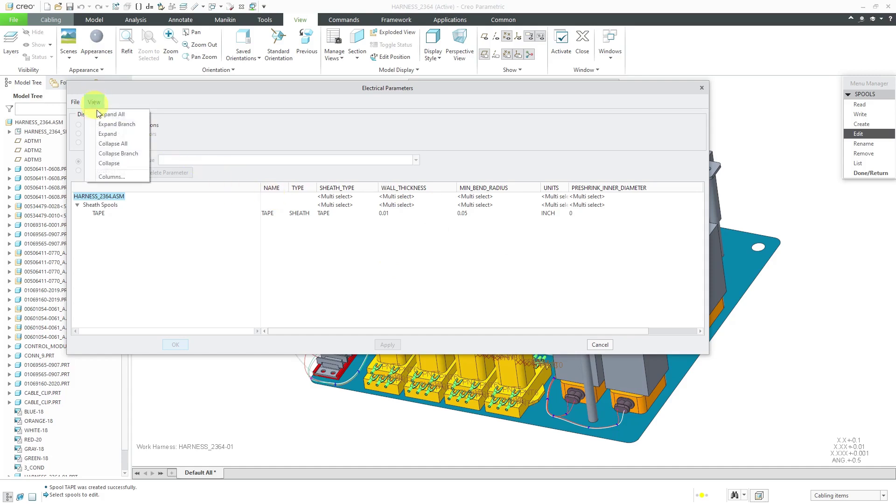
pyautogui.click(117, 172)
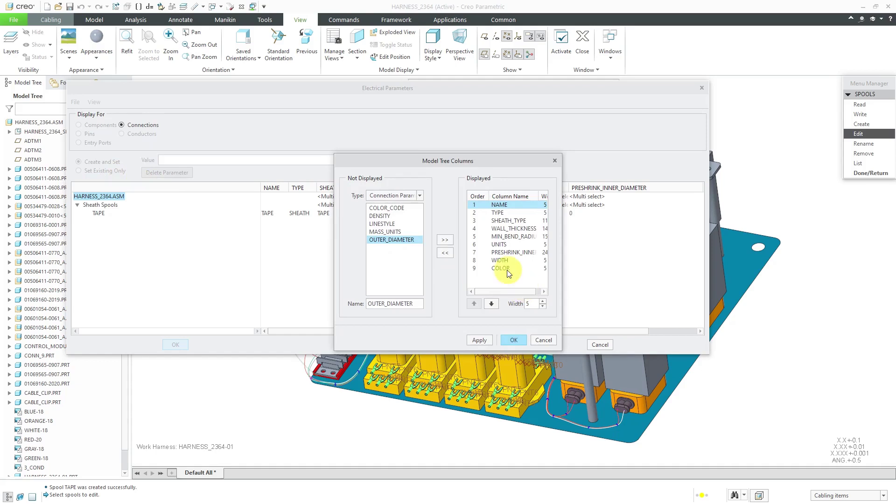
pyautogui.click(511, 253)
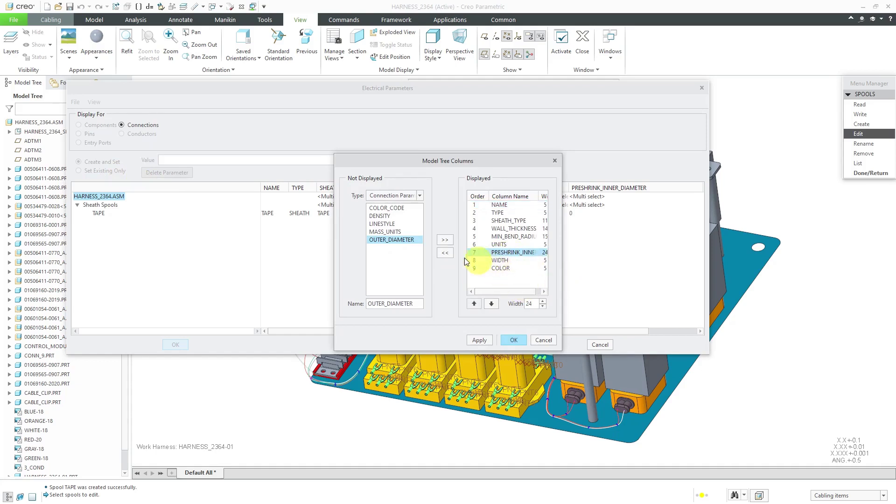
pyautogui.click(442, 253)
# Move the COLOR column up so it follows SHEATH_TYPE, and accept the column setup
pyautogui.click(505, 261)
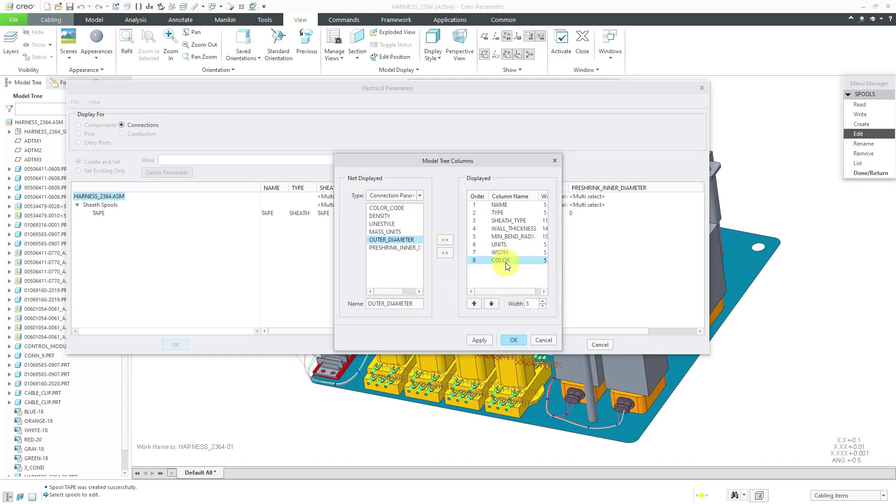
pyautogui.click(474, 304)
pyautogui.click(474, 304)
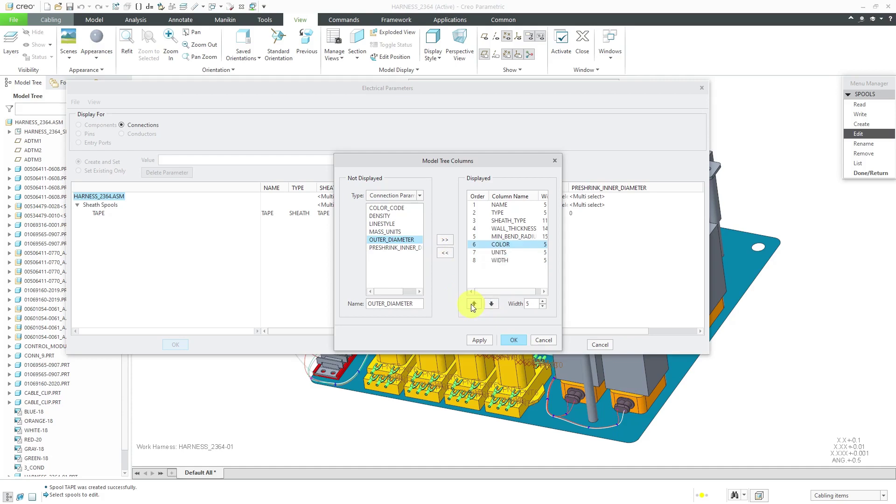
pyautogui.click(474, 304)
pyautogui.click(474, 304)
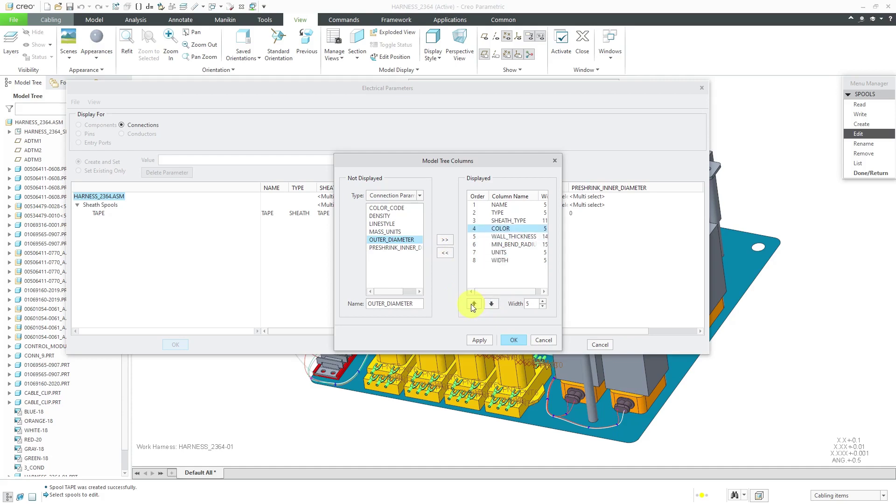
pyautogui.click(513, 340)
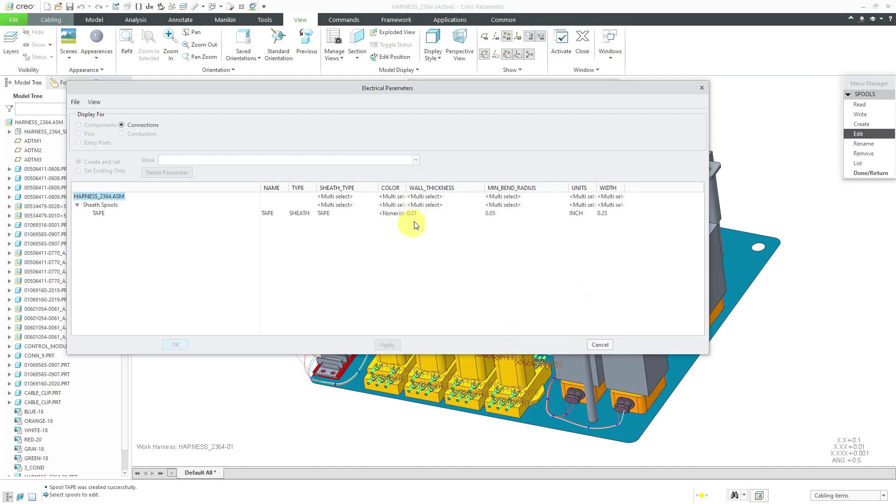
# Set the TAPE spool's COLOR to BL, accept its electrical parameters and finish working with spools
pyautogui.click(395, 213)
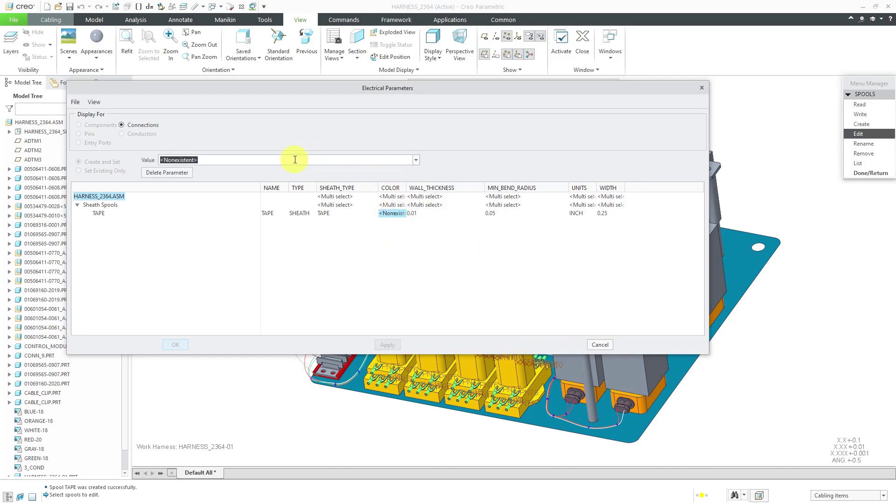
pyautogui.write('BL')
pyautogui.press('BackSpace')
pyautogui.press('Return')
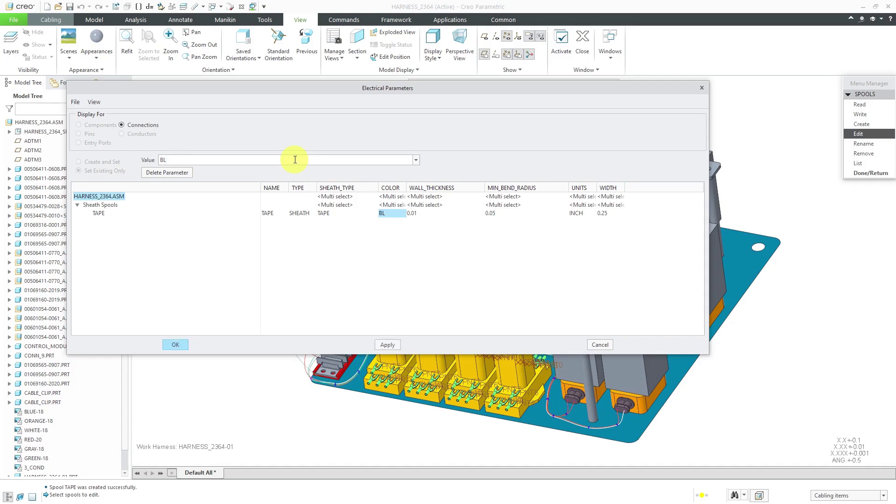
pyautogui.click(175, 344)
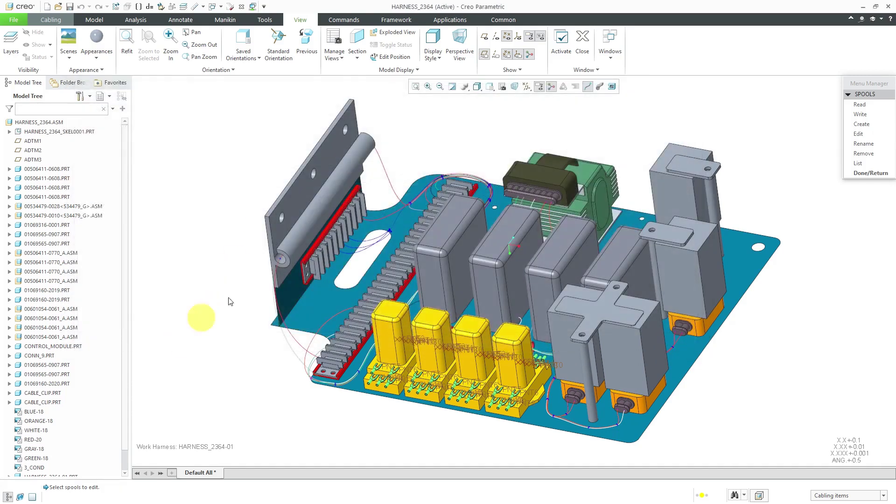
pyautogui.click(853, 175)
# Create cosmetic tape T1 from the TAPE spool with 3 winds, centred on the cable location beside the upper end of the long terminal strip
pyautogui.moveTo(525, 216); pyautogui.dragTo(542, 257, button='middle')
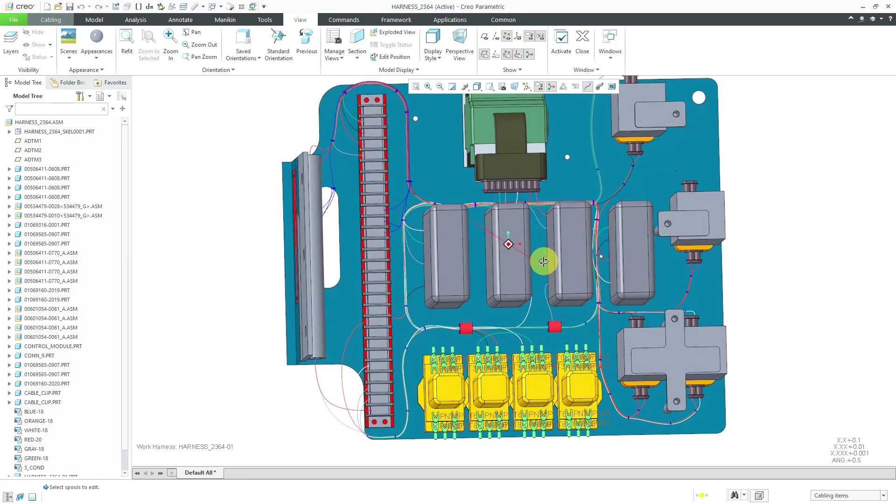
pyautogui.scroll(8, 423, 127)
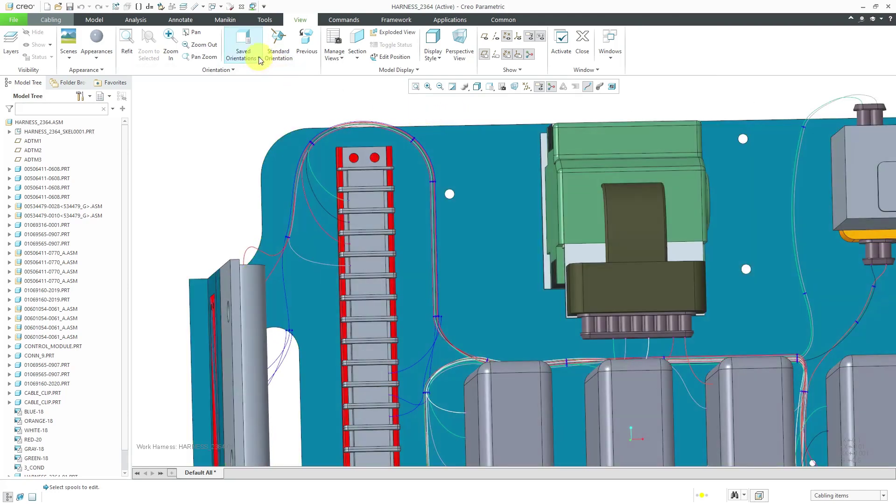
pyautogui.click(52, 18)
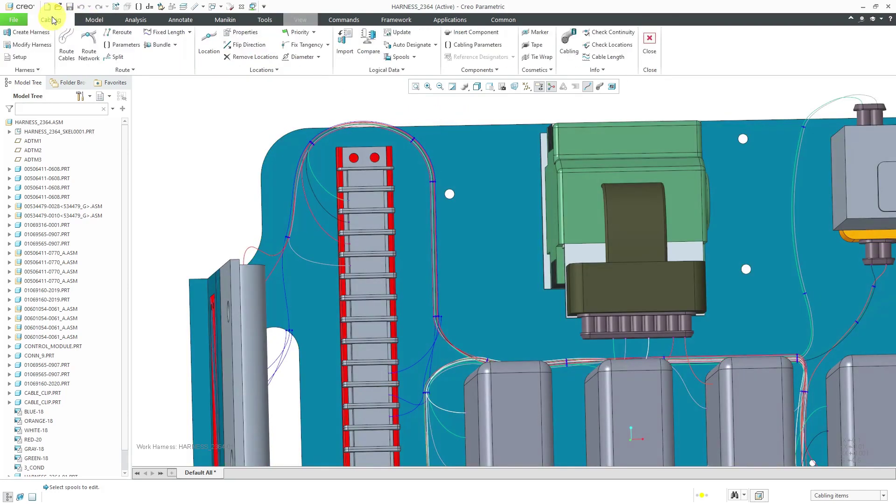
pyautogui.click(535, 47)
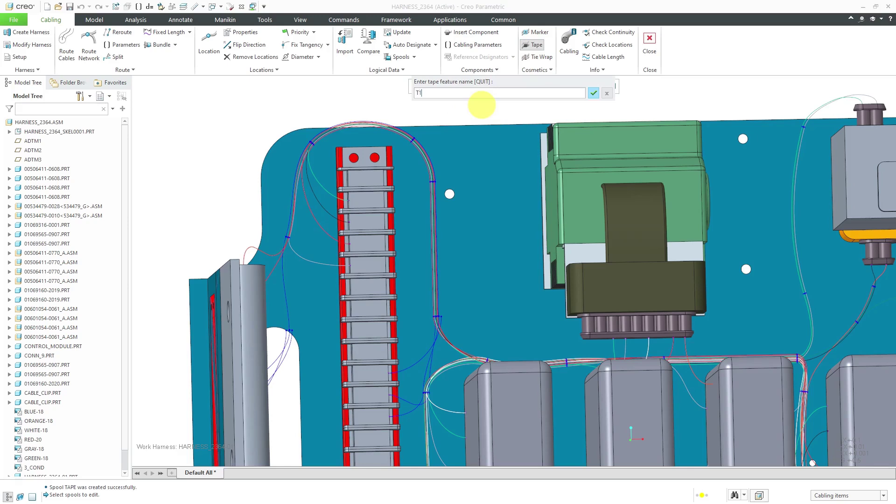
pyautogui.press('Return')
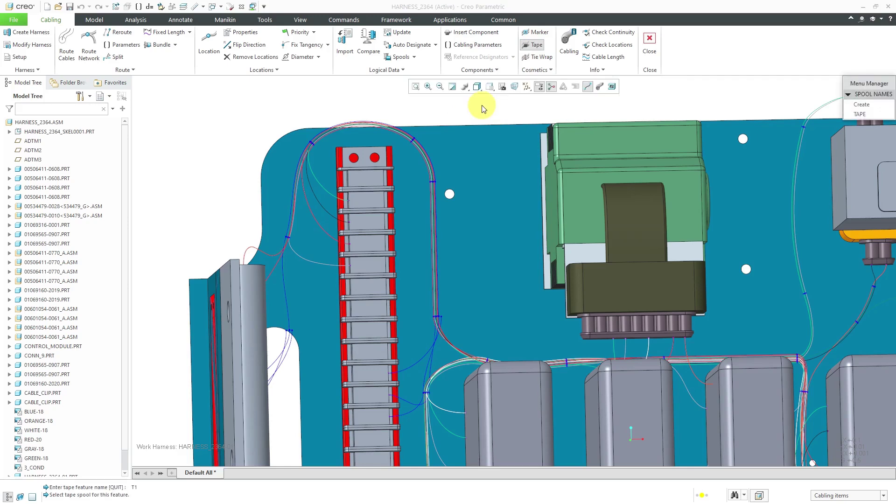
pyautogui.click(868, 114)
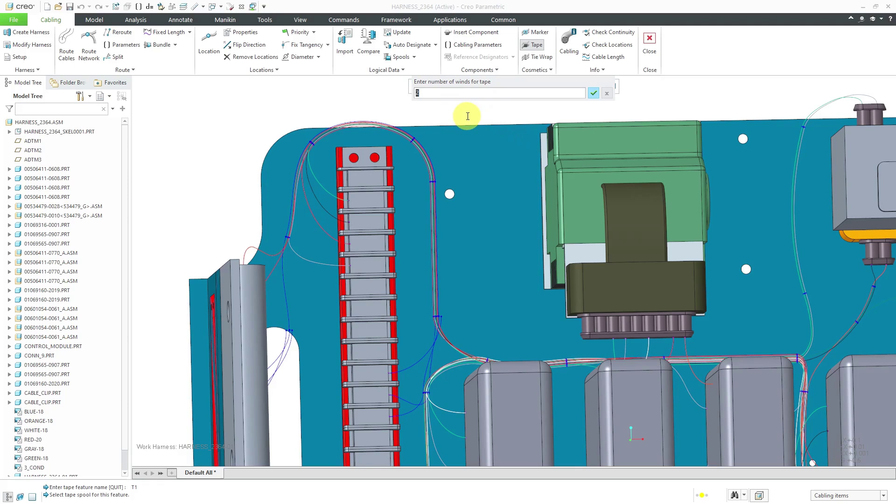
pyautogui.write('3')
pyautogui.press('Return')
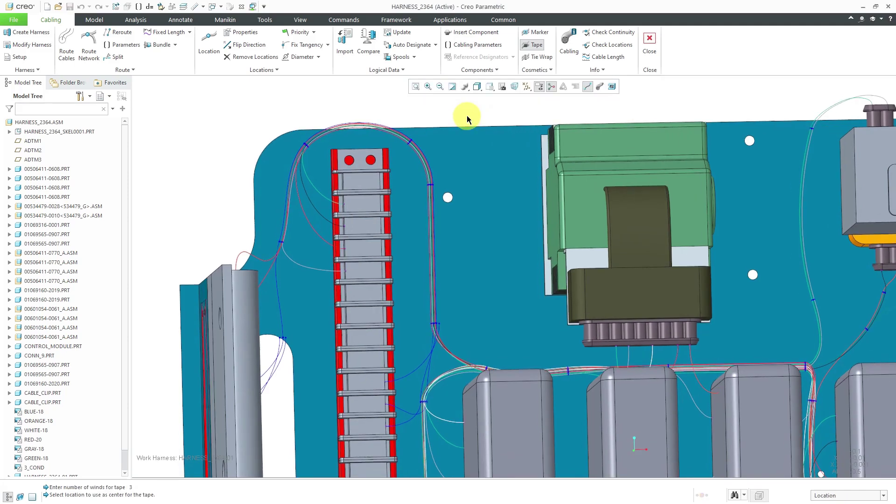
pyautogui.click(432, 186)
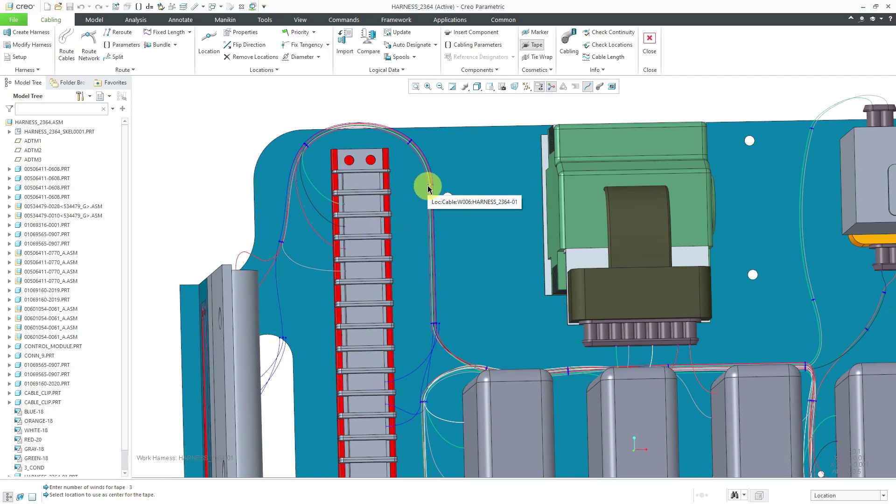
pyautogui.click(430, 188)
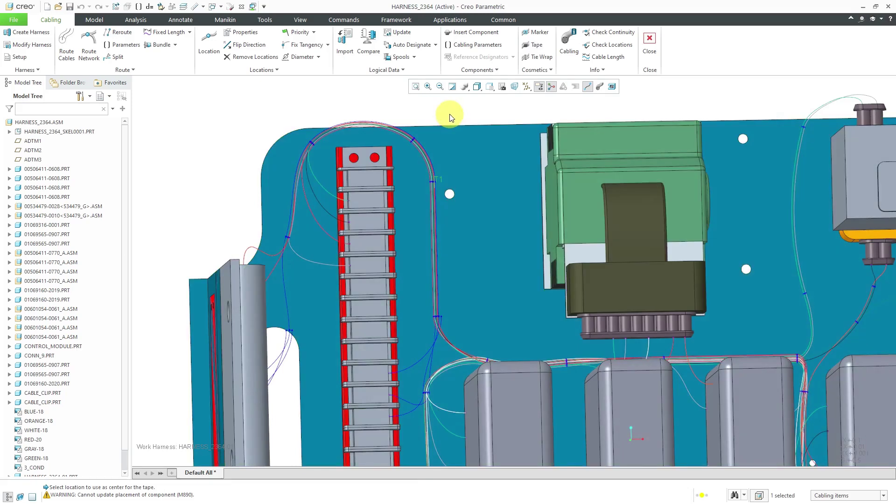
# Examine the T1 tape on the harness up close, switching the datum point display off and back on
pyautogui.moveTo(451, 117); pyautogui.dragTo(491, 214, button='middle')
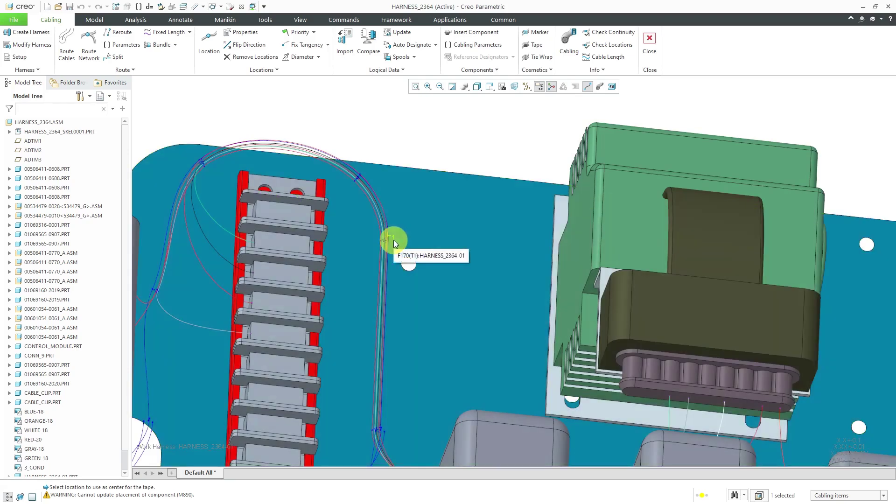
pyautogui.moveTo(393, 239)
pyautogui.mouseDown()
pyautogui.moveTo(385, 233)
pyautogui.moveTo(392, 239)
pyautogui.mouseUp()
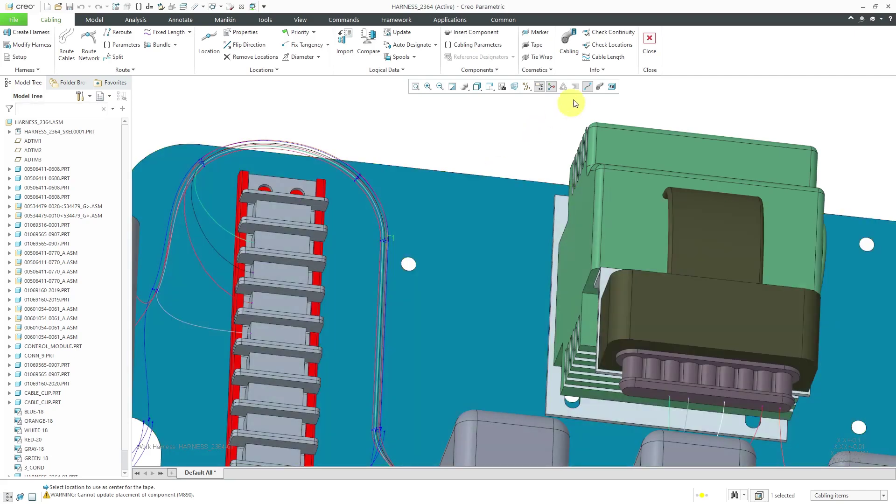
pyautogui.click(527, 87)
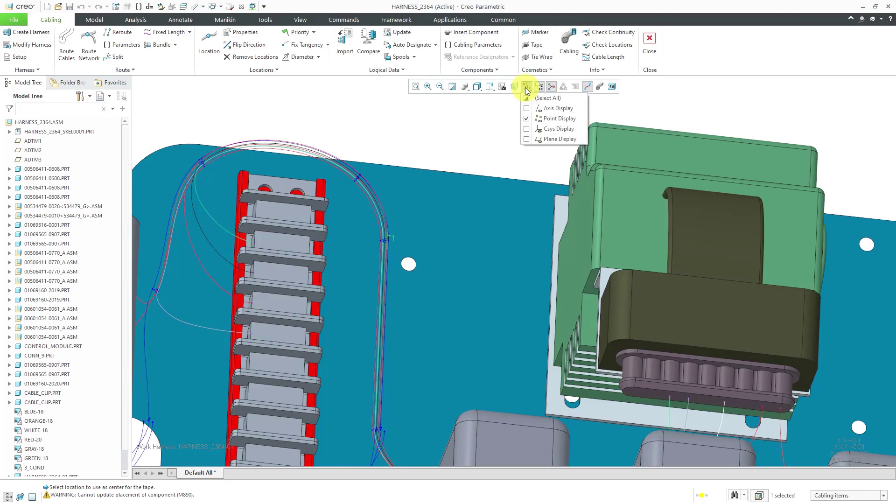
pyautogui.click(551, 118)
pyautogui.click(545, 119)
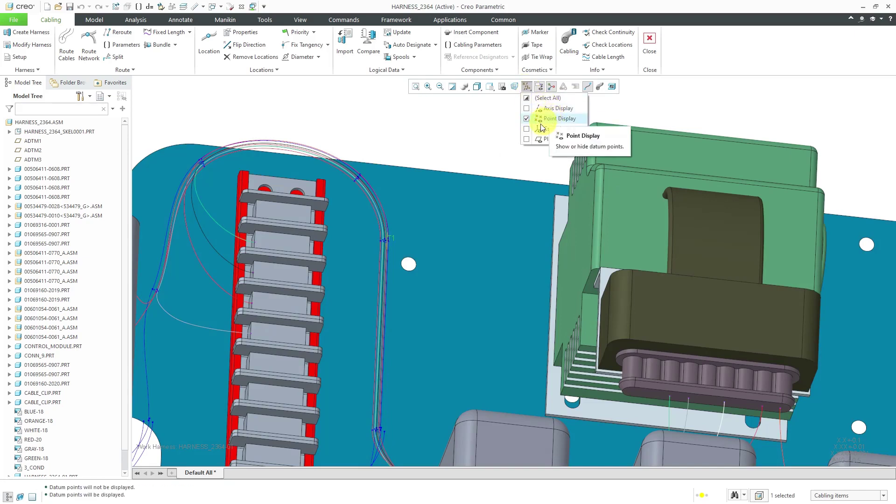
pyautogui.click(459, 196)
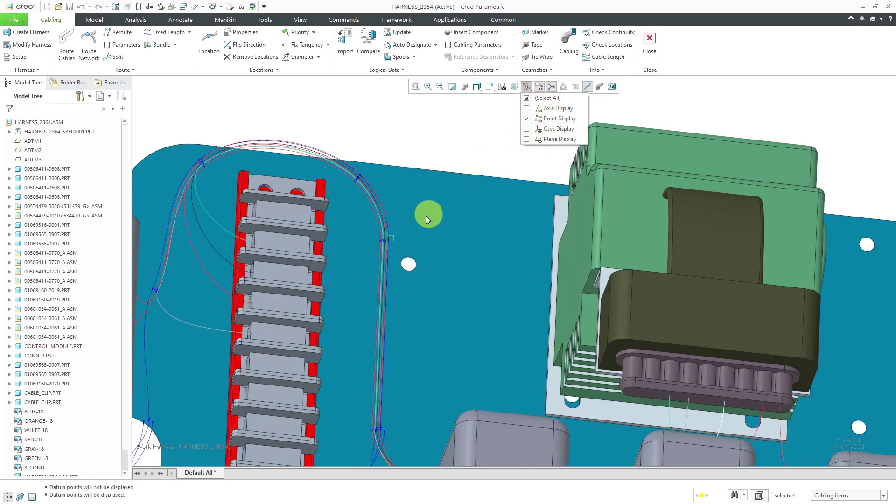
pyautogui.click(385, 236)
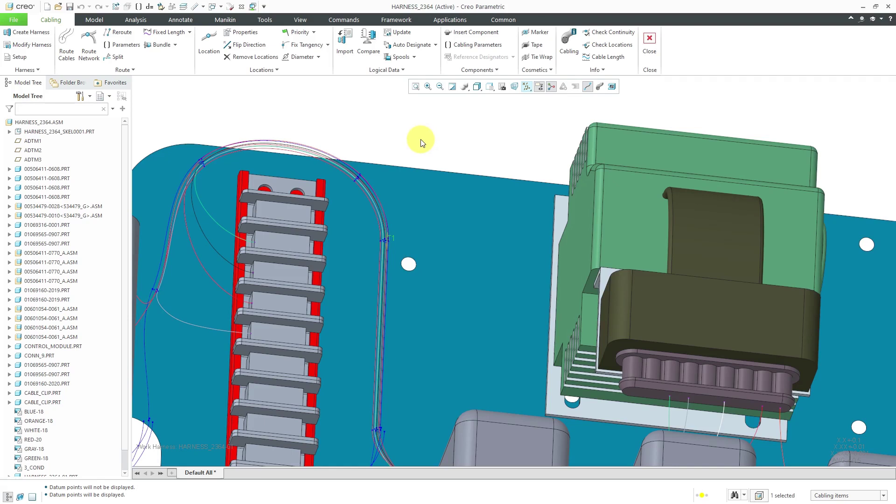
# Create cosmetic tape T2 from the TAPE spool with 2 winds, centred on the lower location of the green cable run beside the control module
pyautogui.scroll(-2, 421, 139)
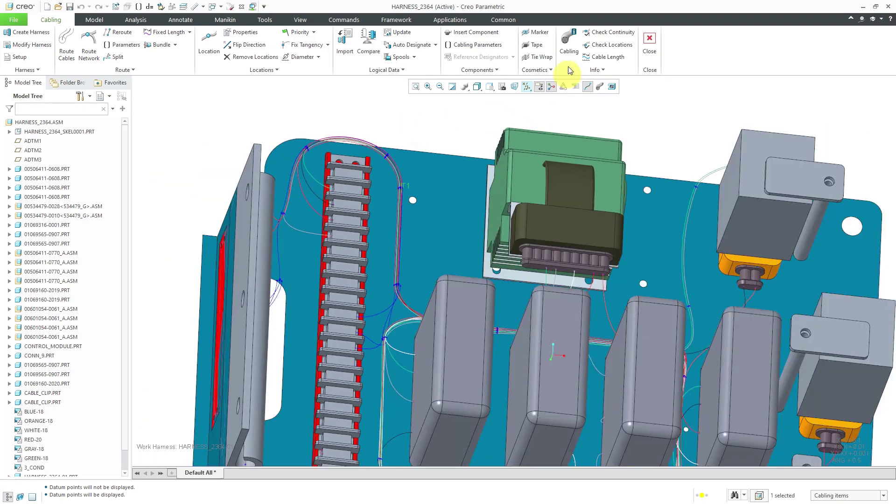
pyautogui.click(538, 46)
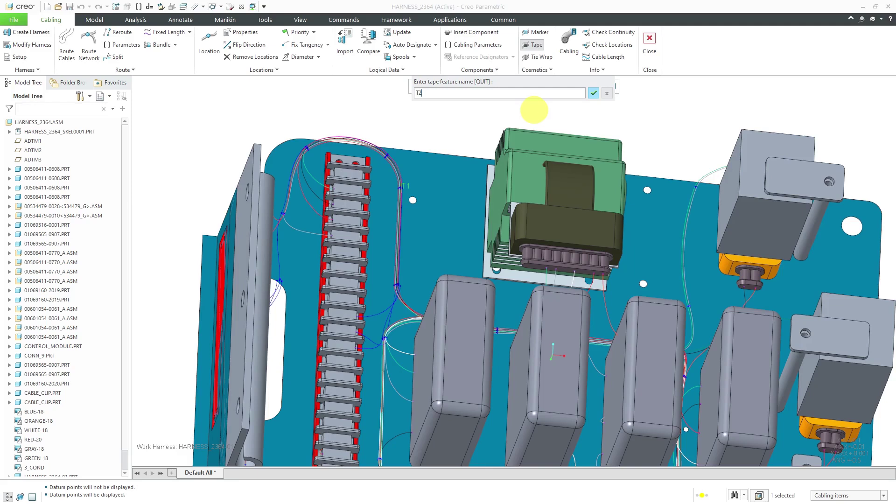
pyautogui.press('Return')
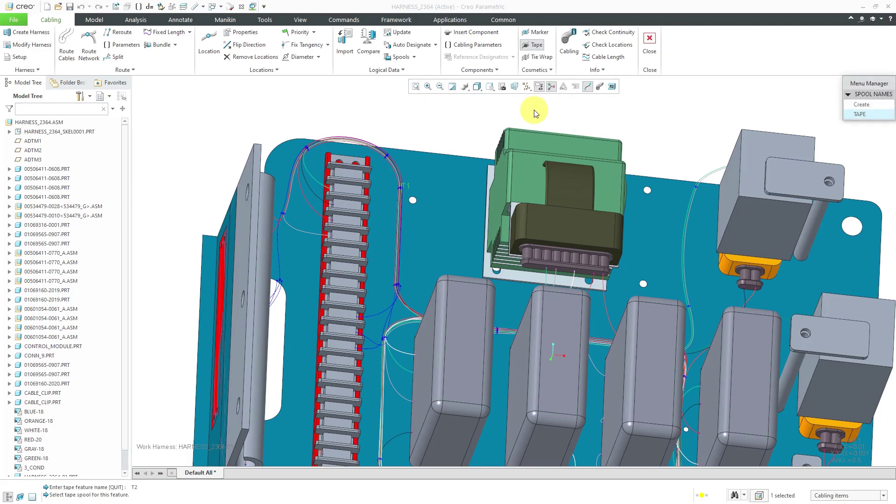
pyautogui.click(860, 114)
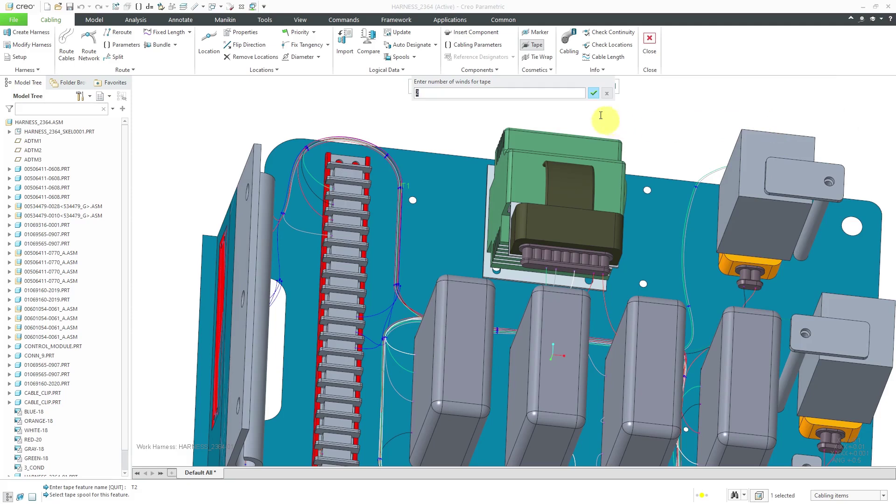
pyautogui.click(594, 94)
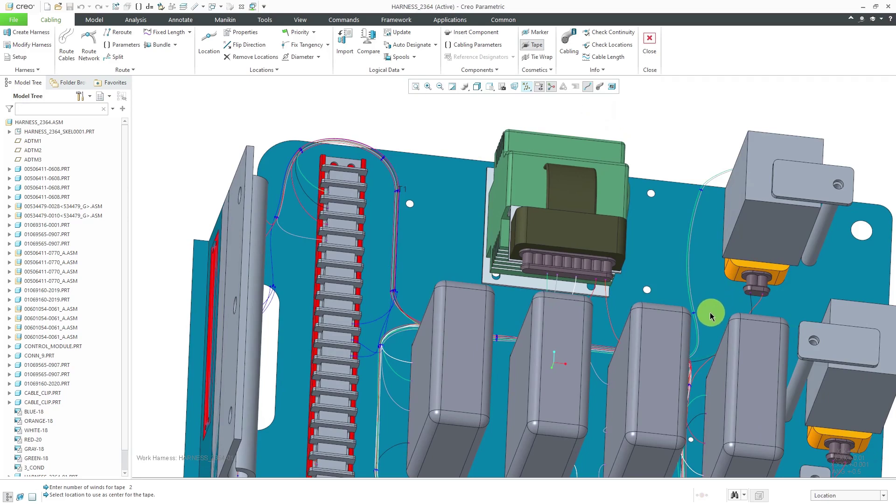
pyautogui.click(695, 318)
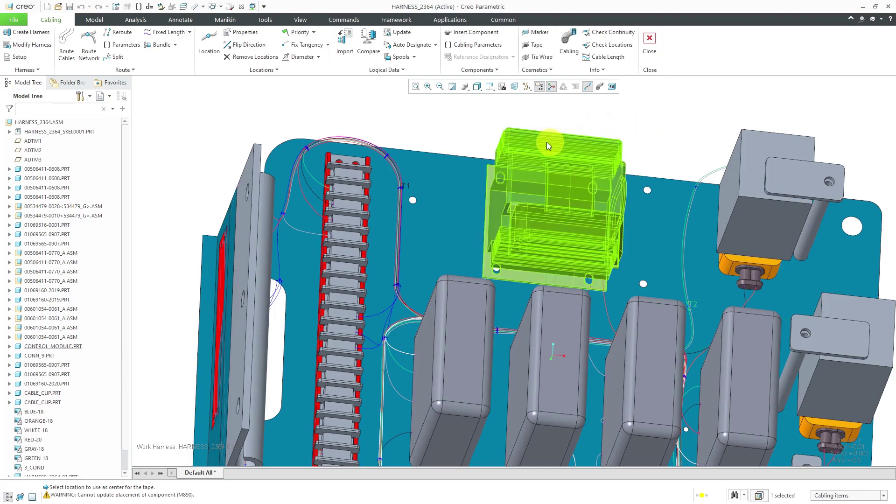
pyautogui.moveTo(480, 135); pyautogui.dragTo(496, 164, button='middle')
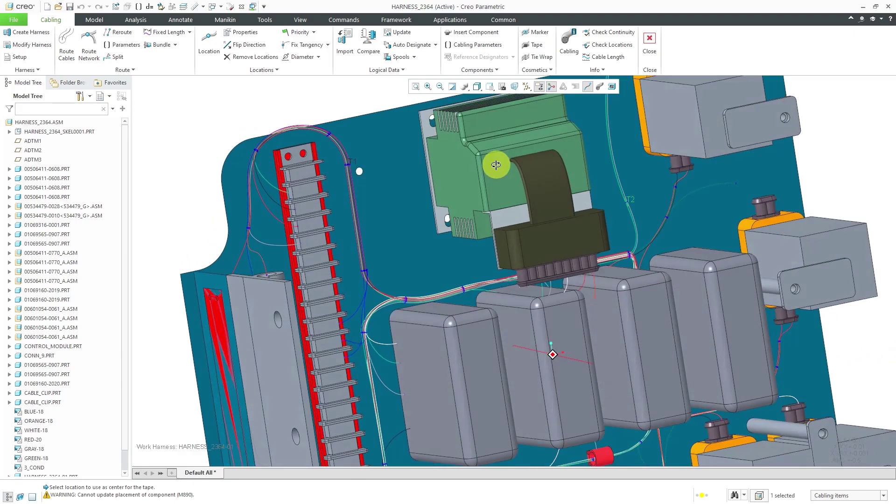
# Create tie wrap TW1 at the harness location between the long terminal strip and the control module connector, continuing with another tie wrap
pyautogui.click(497, 142)
pyautogui.click(535, 58)
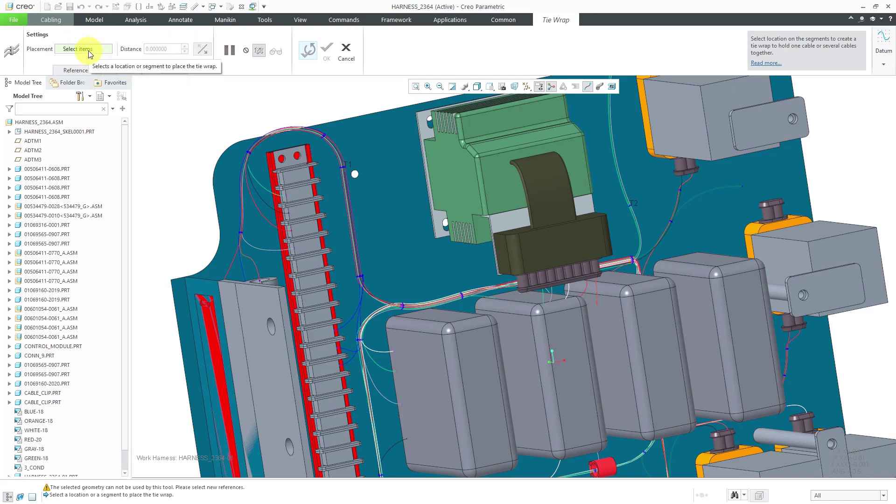
pyautogui.click(464, 300)
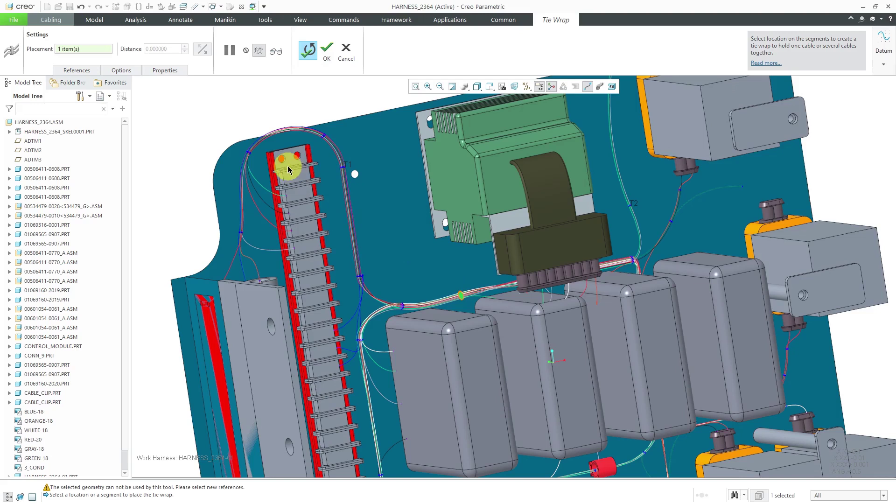
pyautogui.click(121, 70)
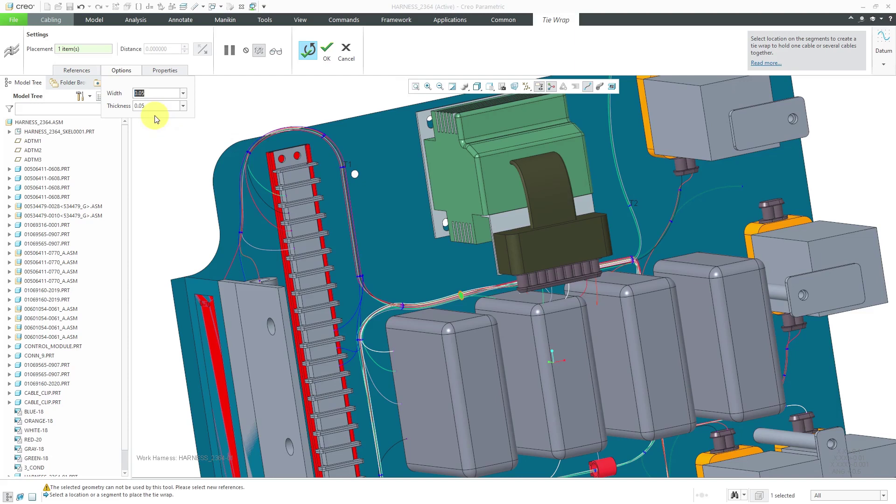
pyautogui.click(164, 70)
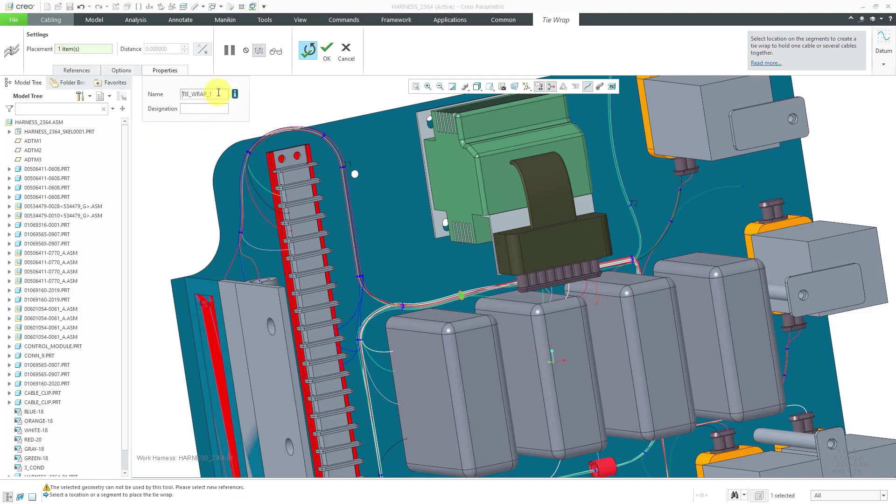
pyautogui.moveTo(217, 95); pyautogui.dragTo(176, 90)
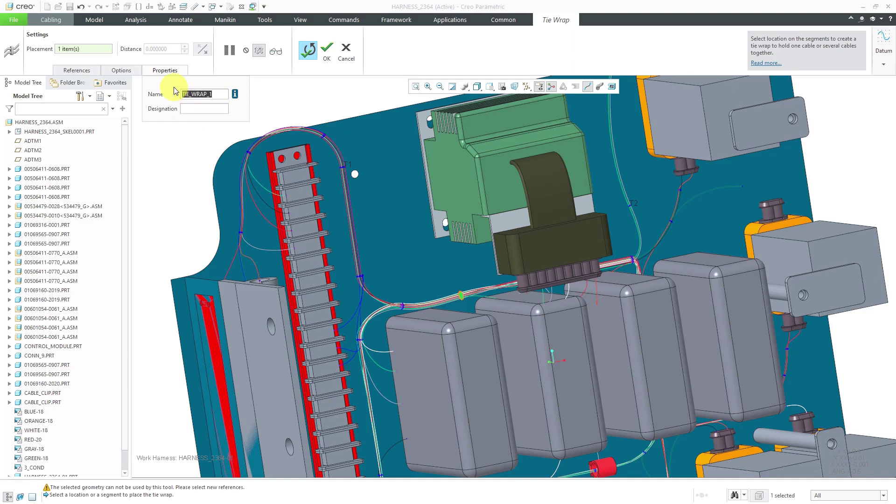
pyautogui.write('TW1')
pyautogui.click(175, 89)
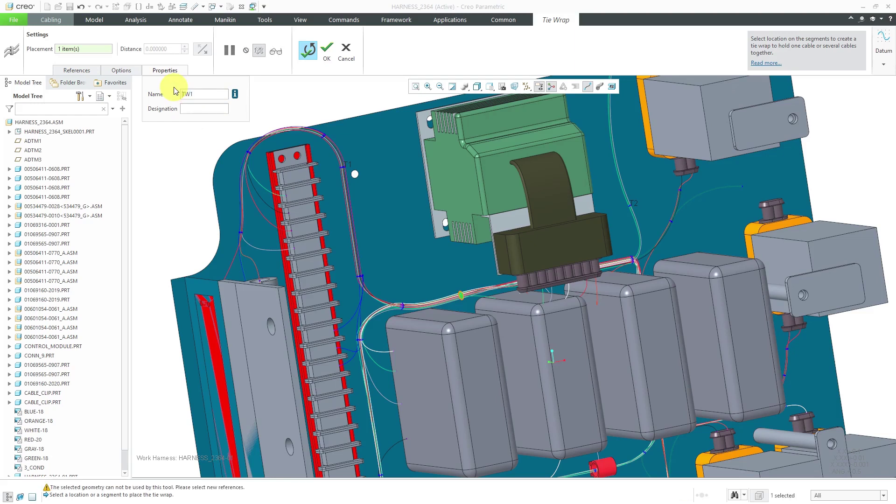
pyautogui.click(308, 56)
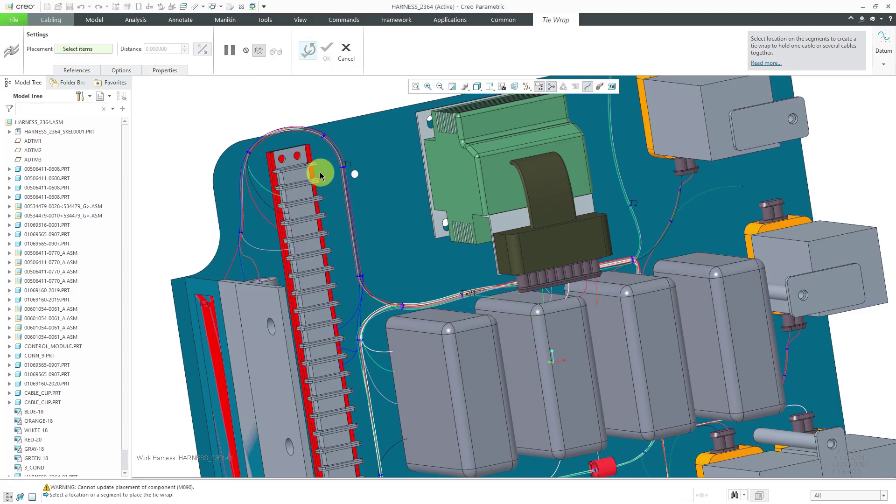
# Place a tie wrap about 28.02 along the cable segment running below the cross-shaped bracket near the board's lower corner
pyautogui.scroll(-3, 217, 126)
pyautogui.keyDown('shift'); pyautogui.moveTo(234, 140); pyautogui.dragTo(354, 213, button='middle'); pyautogui.keyUp('shift')
pyautogui.scroll(5, 345, 373)
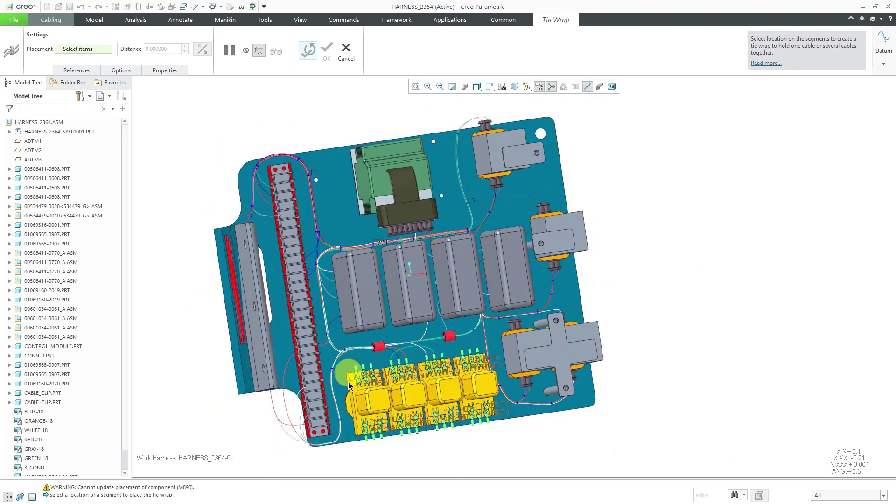
pyautogui.scroll(-5, 327, 355)
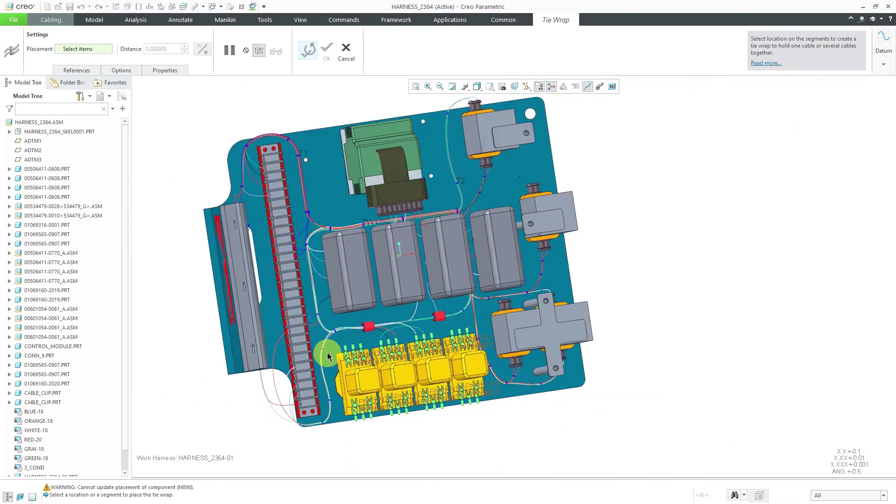
pyautogui.moveTo(463, 292); pyautogui.dragTo(450, 274, button='middle')
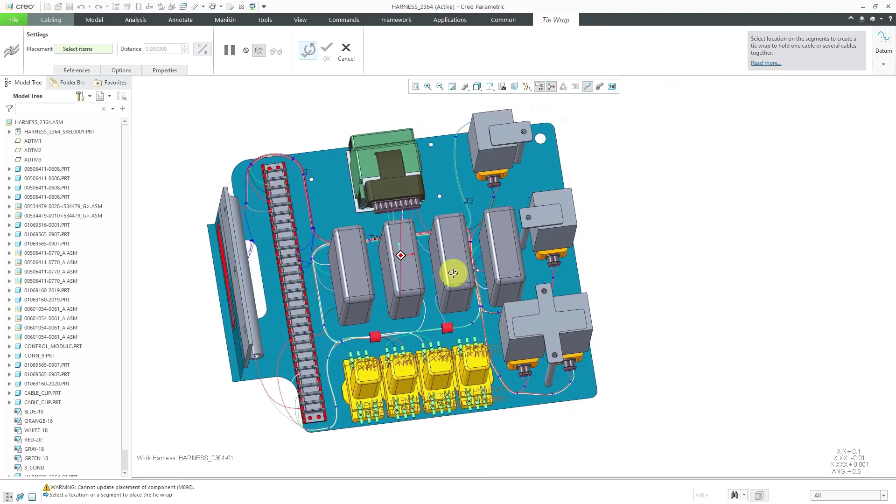
pyautogui.scroll(5, 546, 392)
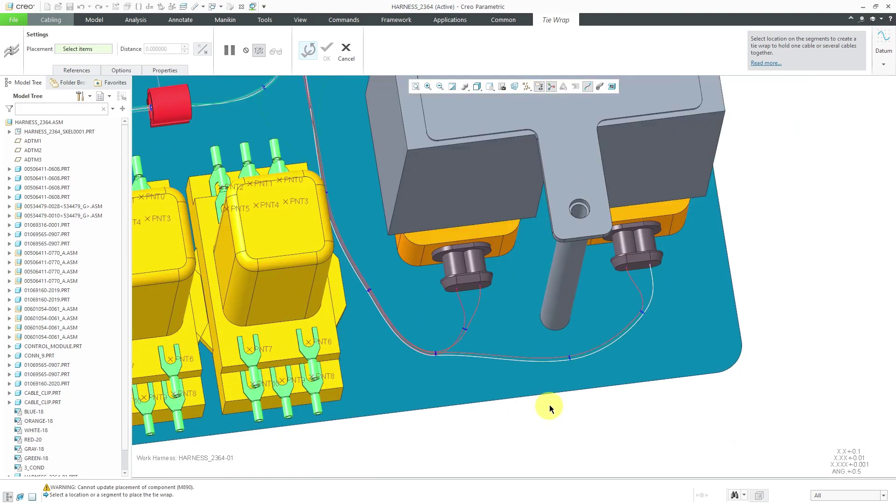
pyautogui.click(511, 361)
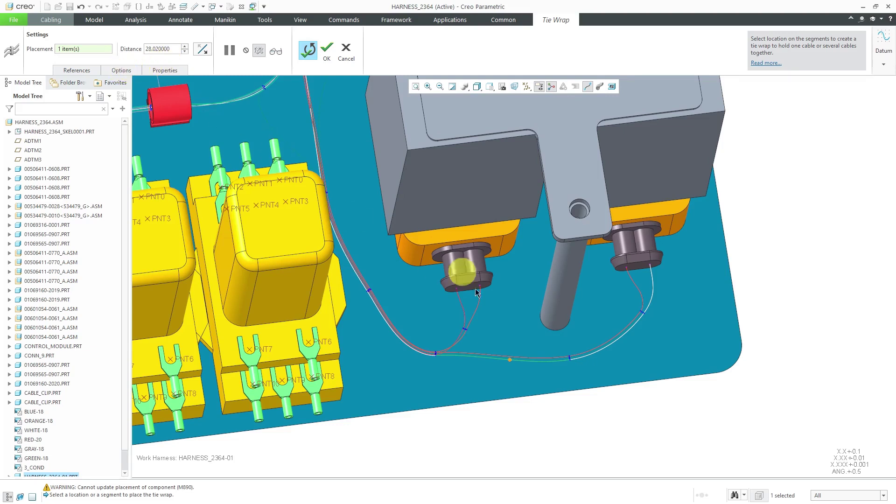
pyautogui.click(512, 361)
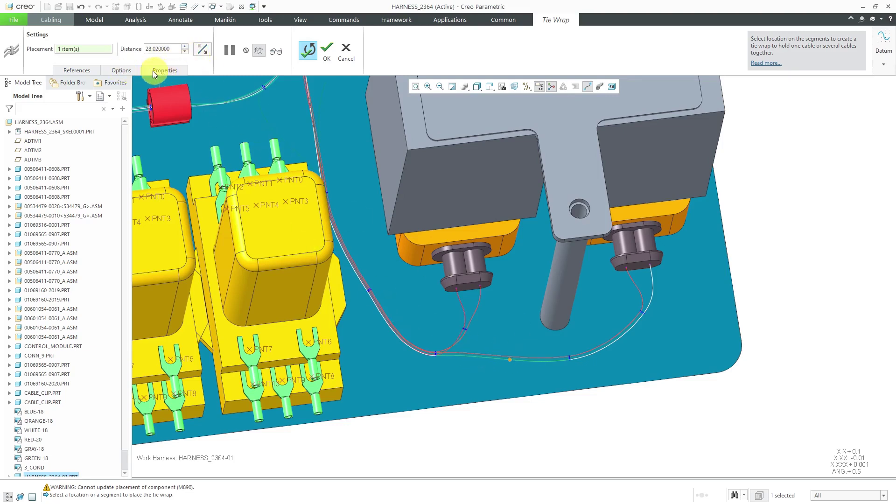
# Name this tie wrap TW2 and finish creating it
pyautogui.click(130, 71)
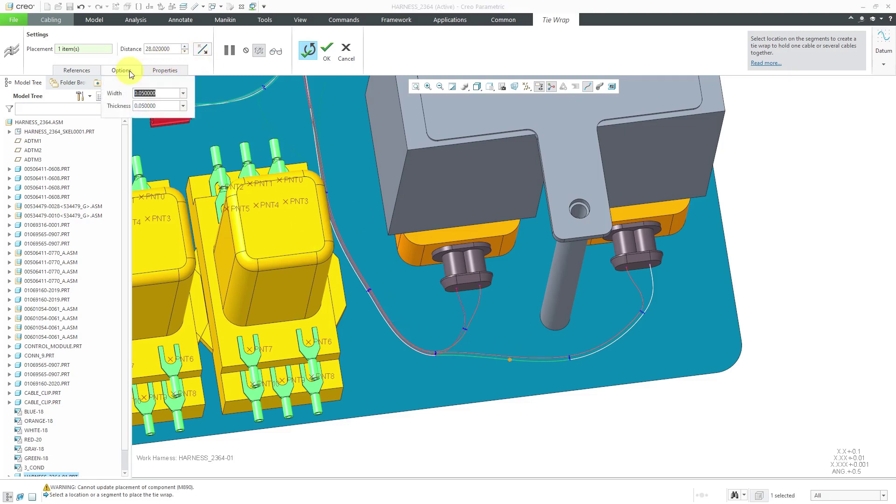
pyautogui.click(162, 71)
pyautogui.doubleClick(214, 97)
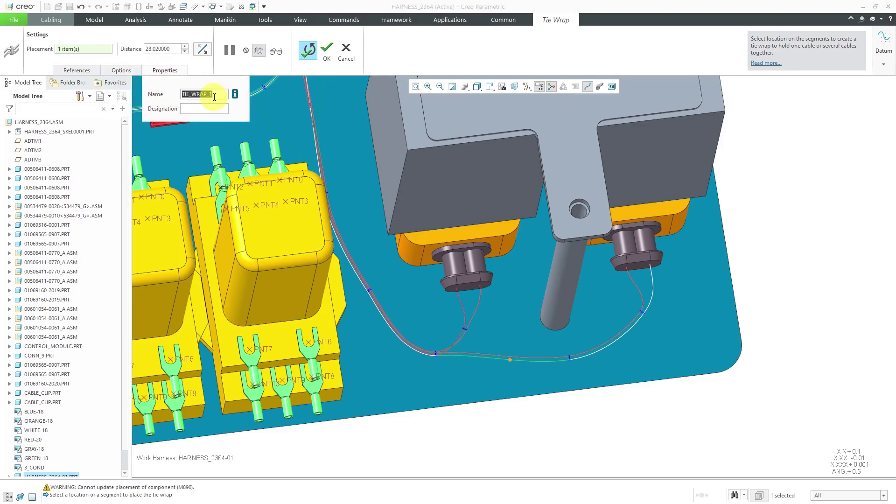
pyautogui.write('TW')
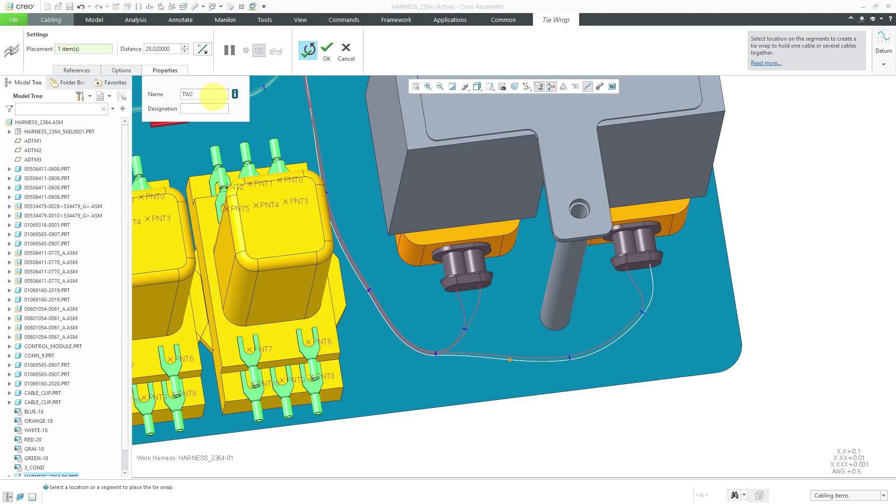
pyautogui.write('2')
pyautogui.press('Return')
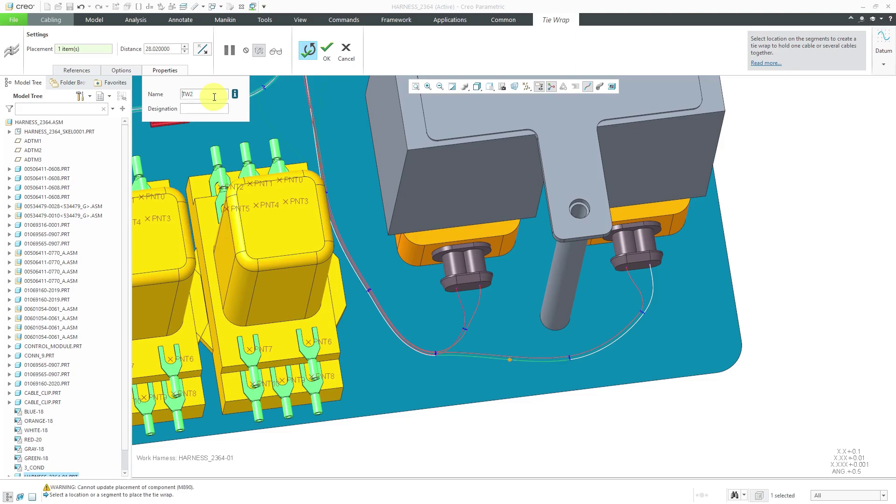
pyautogui.click(327, 57)
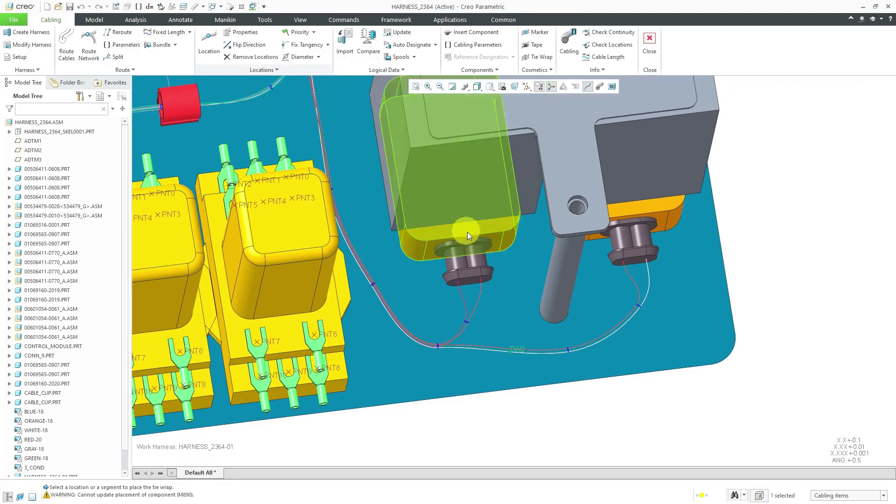
# Place a cable marker about 22.63 along the cable segment between the terminal strip and the first yellow relay
pyautogui.scroll(-3, 468, 232)
pyautogui.scroll(-2, 469, 236)
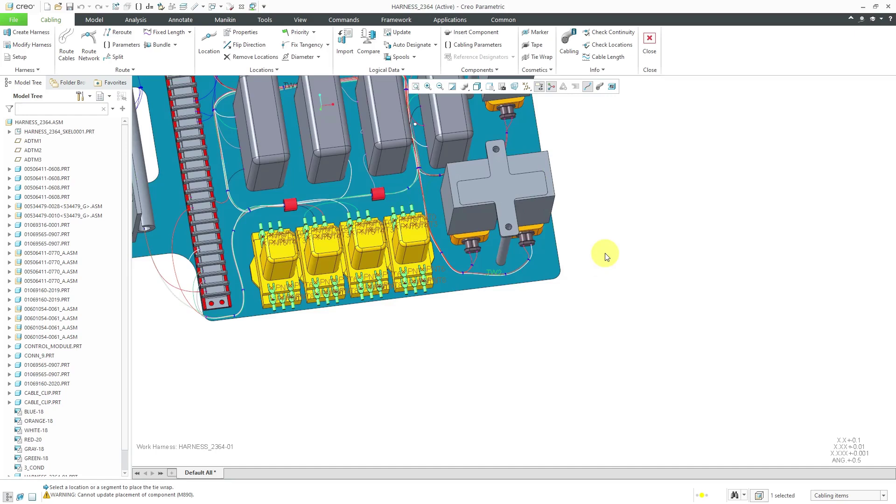
pyautogui.click(539, 33)
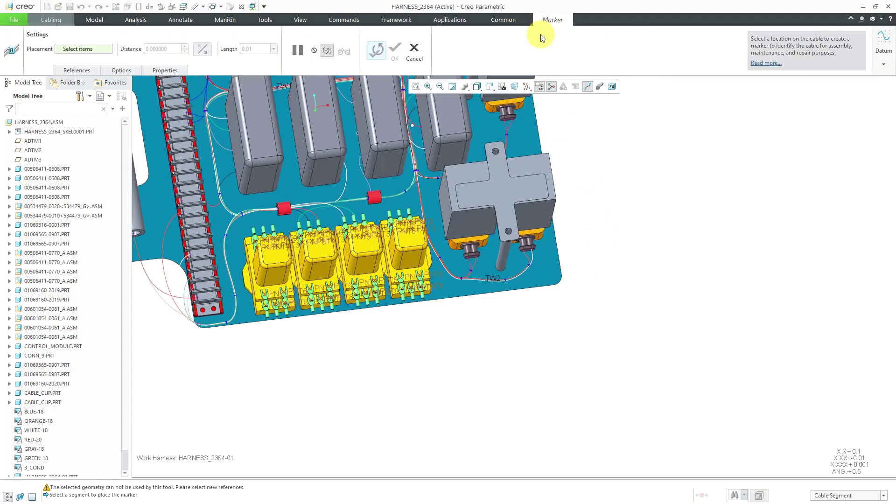
pyautogui.scroll(-5, 225, 279)
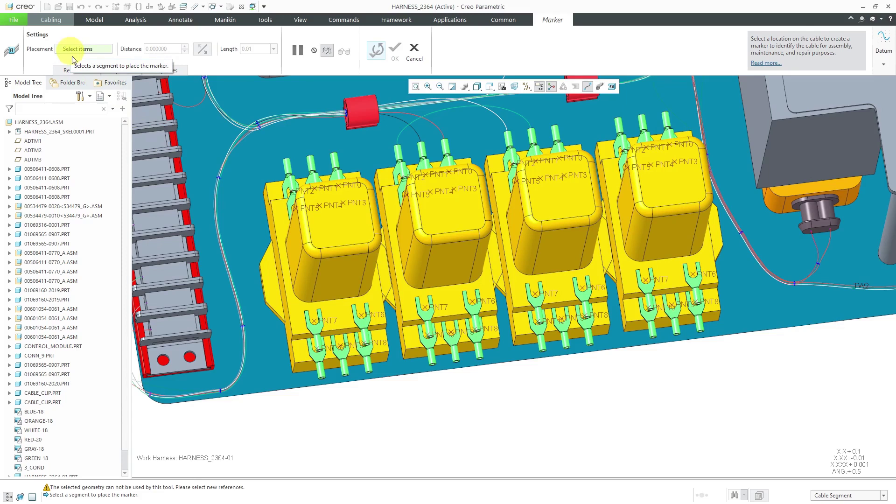
pyautogui.click(224, 256)
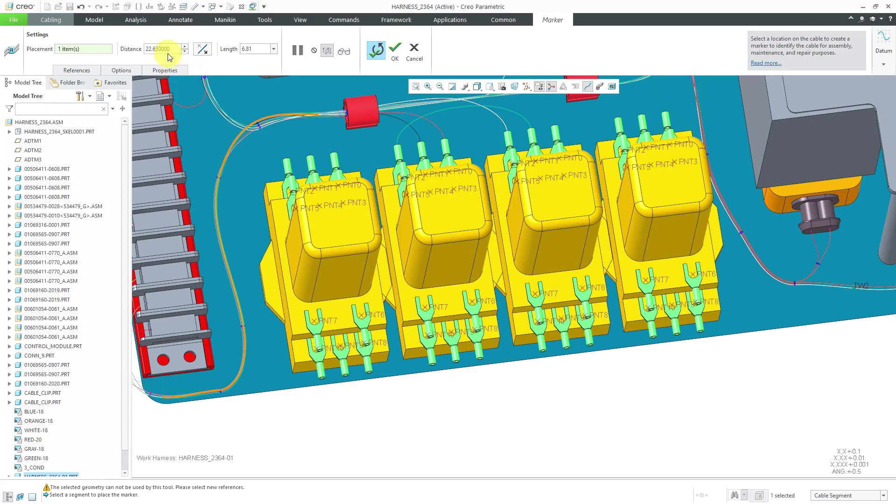
# Set the marker's expanded diameter to 0.075 and length to 0.5, and create it while continuing with another marker
pyautogui.click(113, 72)
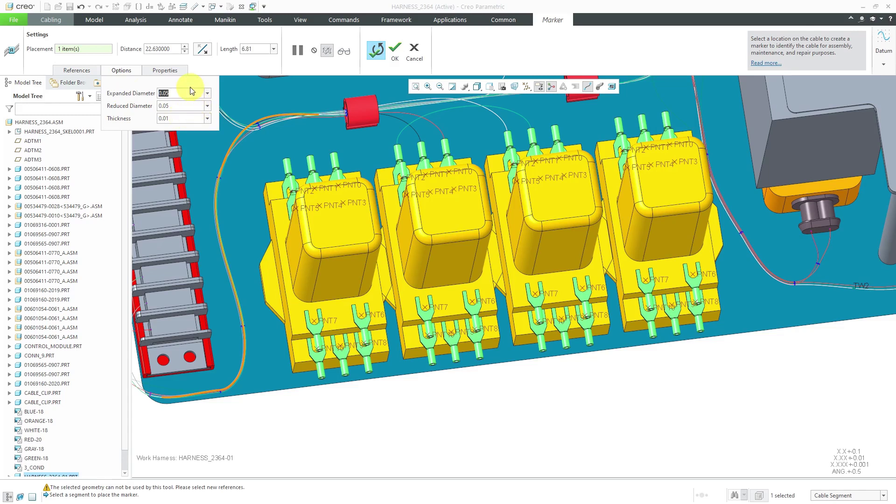
pyautogui.write('.')
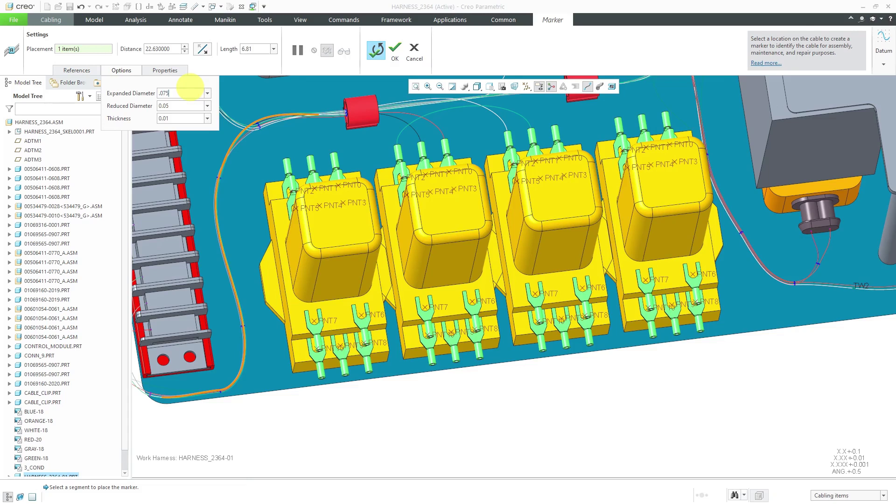
pyautogui.write('075')
pyautogui.press('Return')
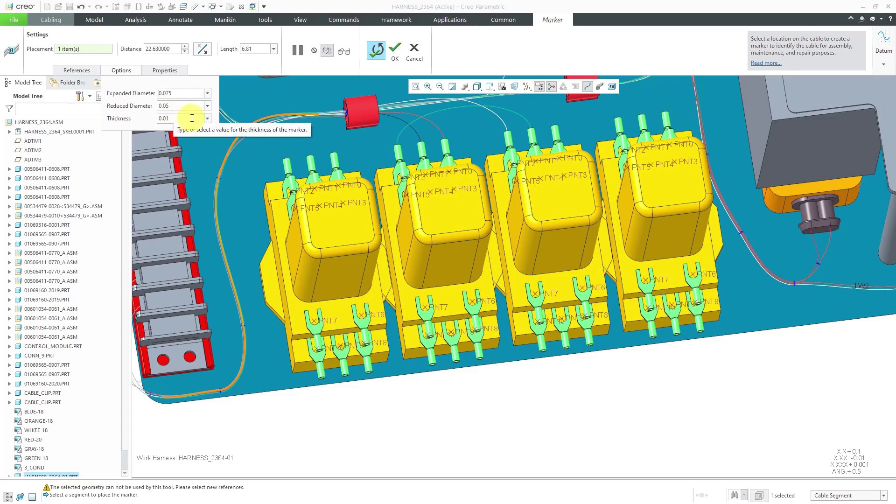
pyautogui.click(256, 49)
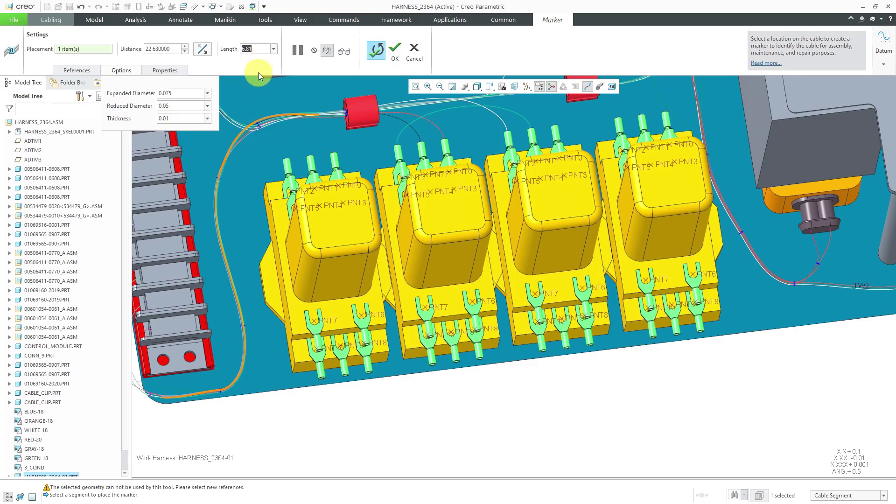
pyautogui.write('0.5')
pyautogui.press('Return')
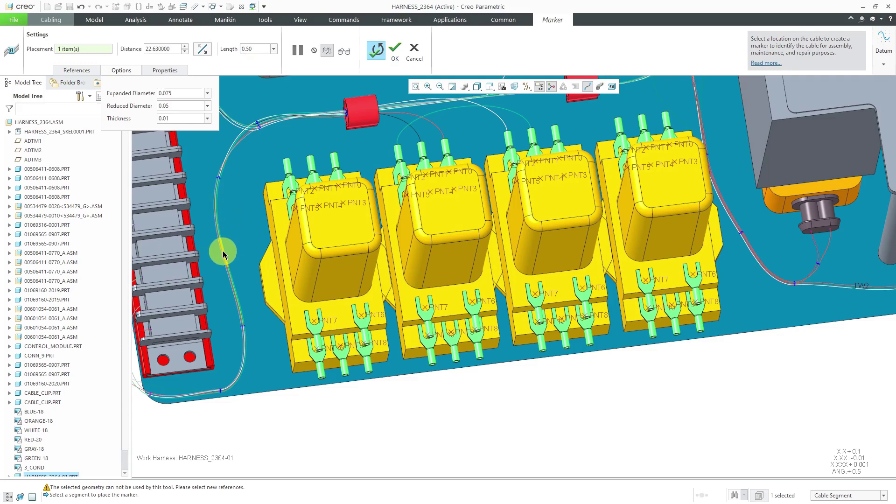
pyautogui.click(379, 60)
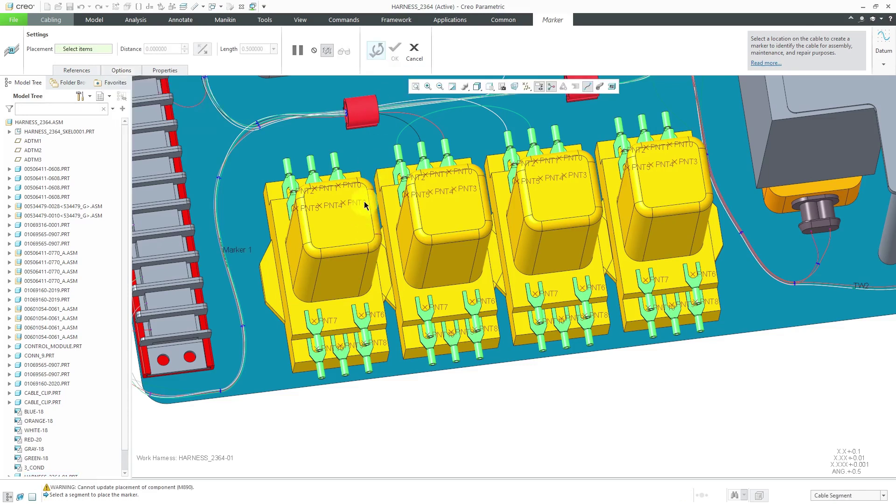
# Place a second marker about 3.15 along the cable segment running just above the cross-shaped bracket
pyautogui.scroll(-5, 364, 200)
pyautogui.scroll(-2, 364, 201)
pyautogui.scroll(-2, 411, 209)
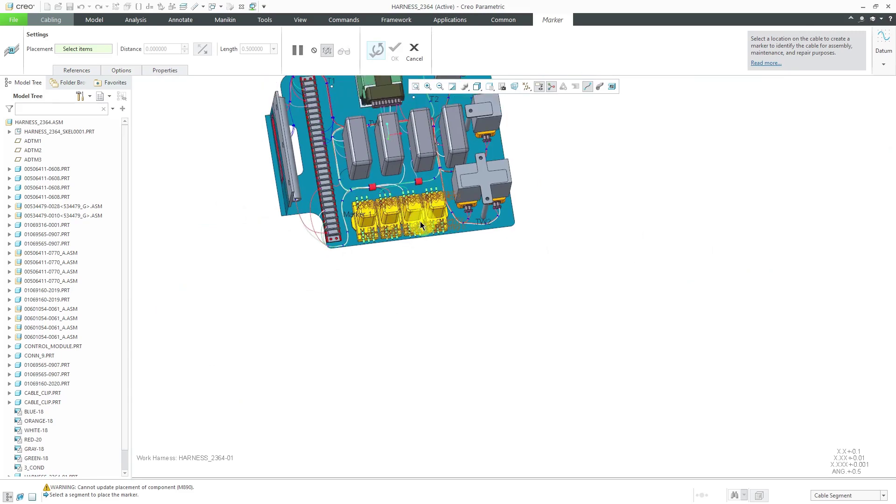
pyautogui.moveTo(420, 222); pyautogui.dragTo(416, 252, button='middle')
pyautogui.scroll(5, 479, 146)
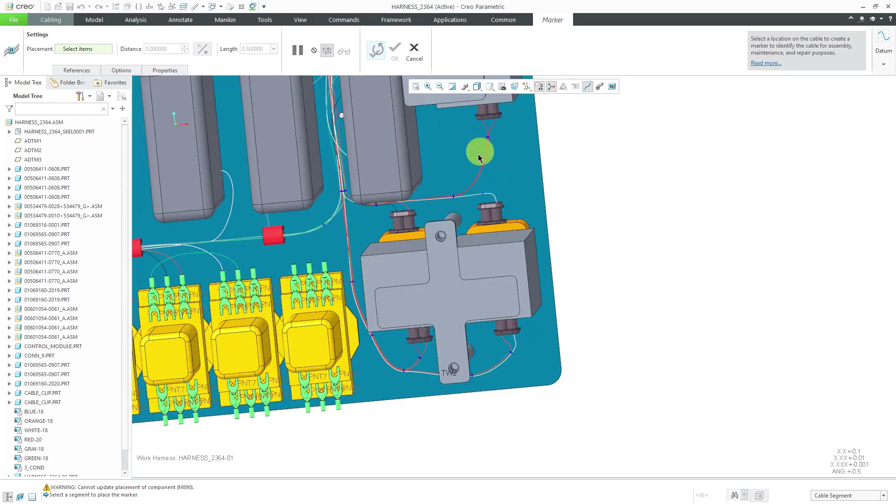
pyautogui.moveTo(448, 173); pyautogui.dragTo(456, 166, button='middle')
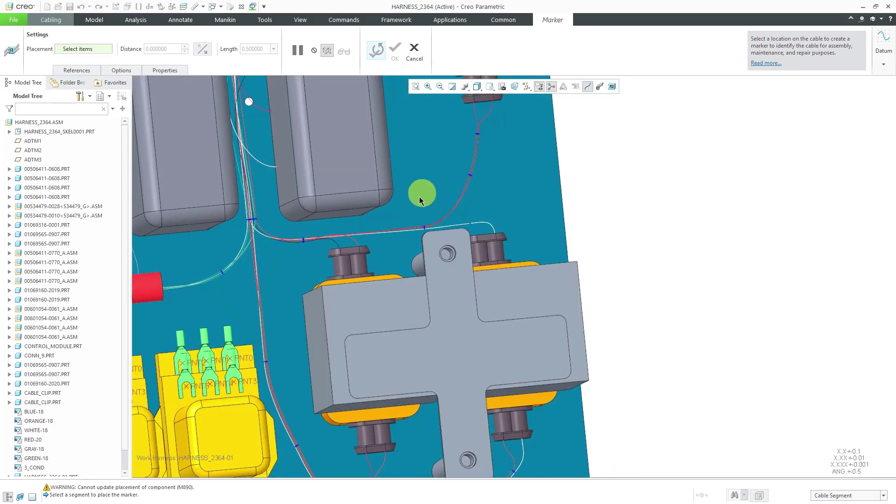
pyautogui.click(385, 234)
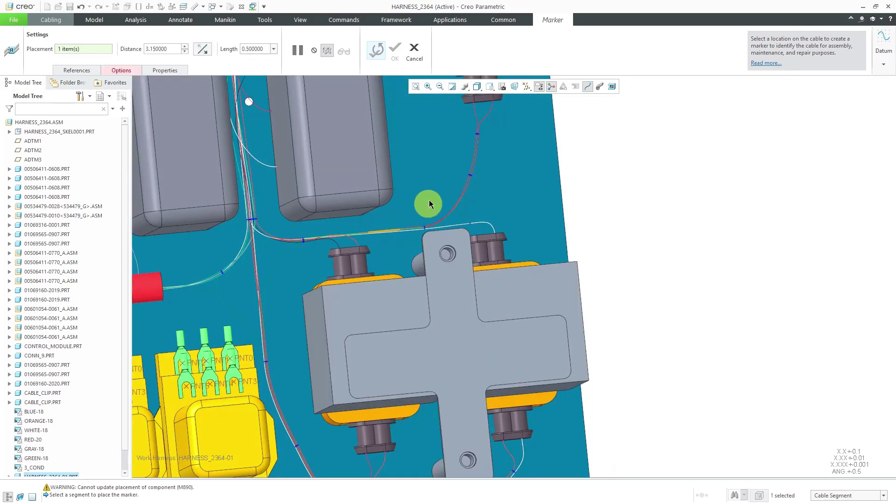
# Set the second marker's reduced diameter to 0.025
pyautogui.click(121, 70)
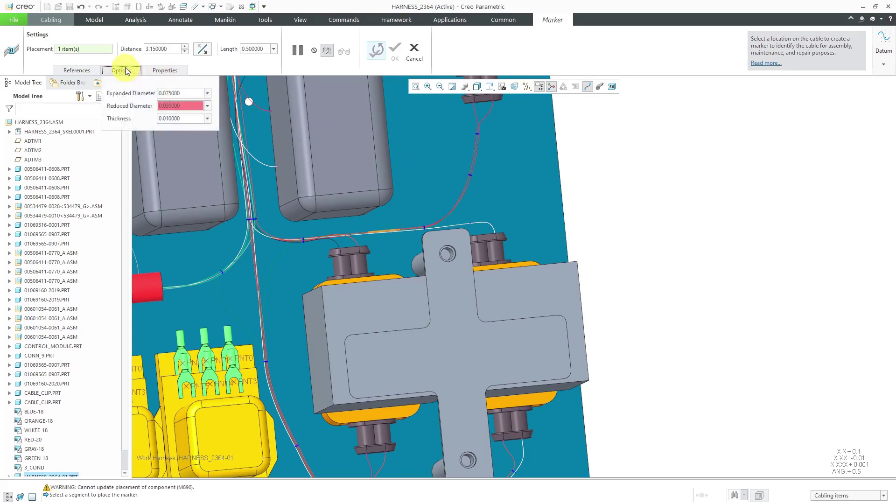
pyautogui.click(195, 105)
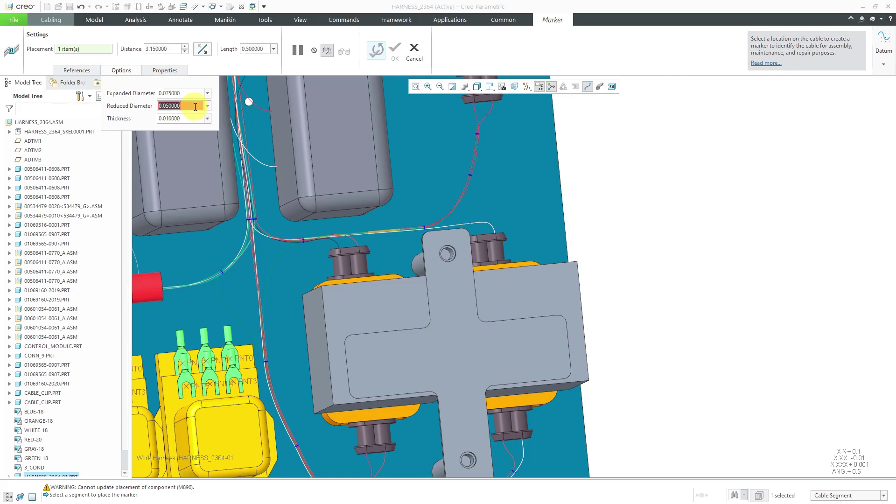
pyautogui.write('0')
pyautogui.write('.025')
pyautogui.press('Return')
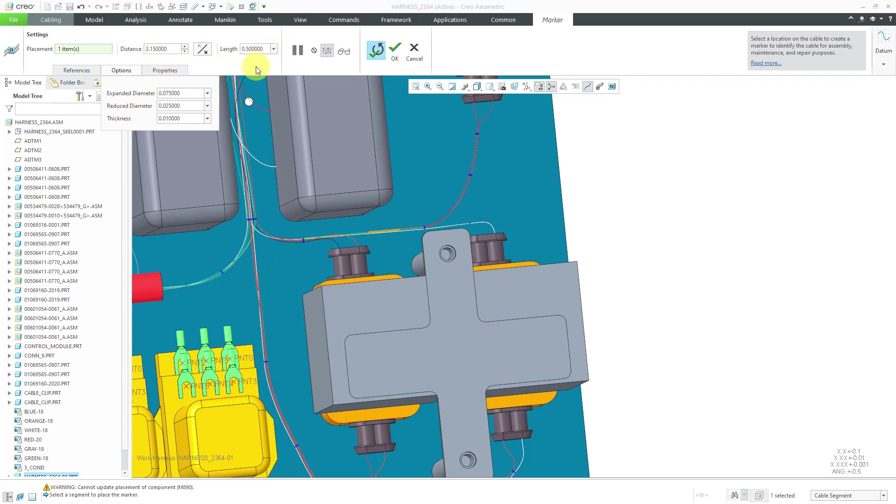
# Create the second marker and expand HARNESS_2364-01.PRT in the model tree down to its tape, tie wrap and marker features
pyautogui.click(396, 59)
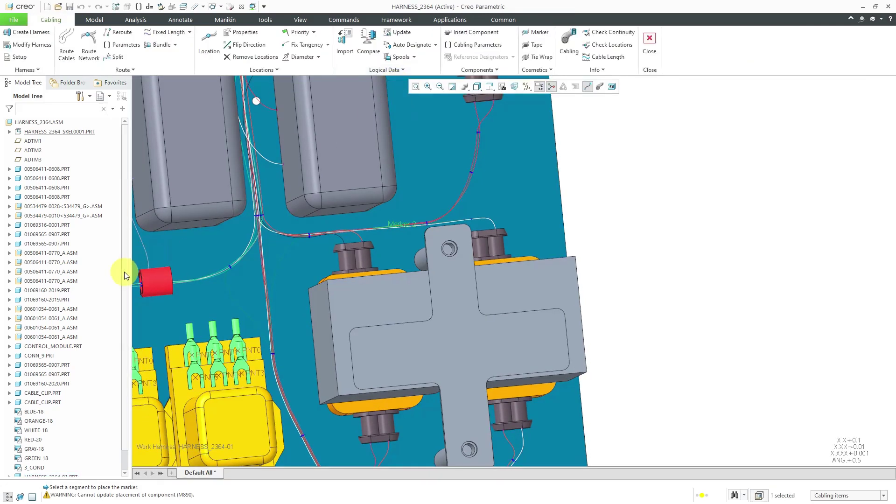
pyautogui.scroll(-2, 124, 304)
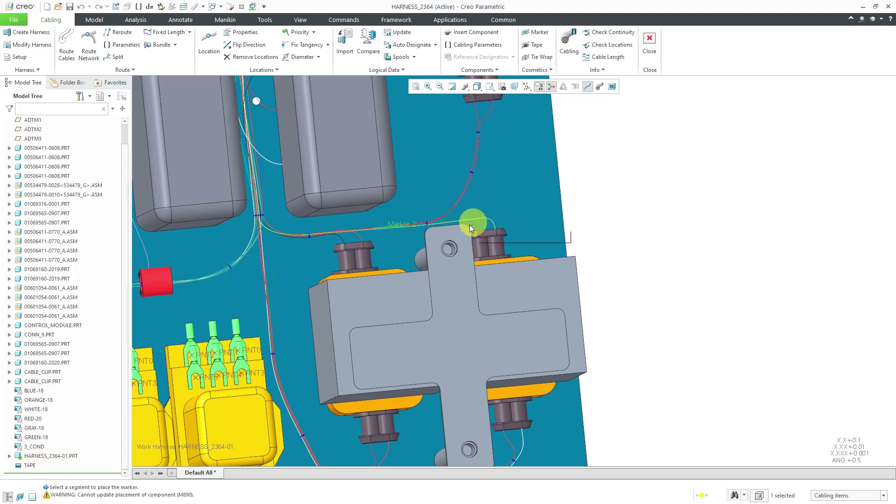
pyautogui.click(10, 460)
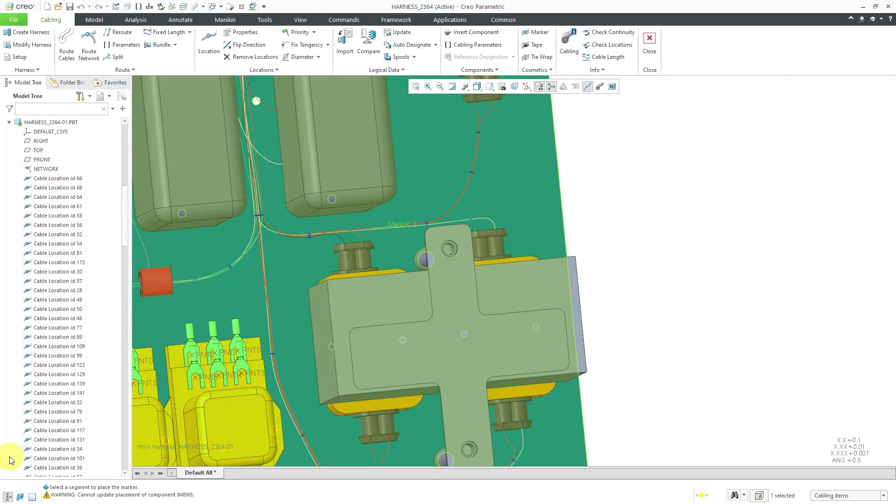
pyautogui.scroll(-3, 122, 231)
pyautogui.moveTo(123, 231)
pyautogui.mouseDown()
pyautogui.moveTo(106, 370)
pyautogui.moveTo(116, 402)
pyautogui.moveTo(107, 426)
pyautogui.mouseUp()
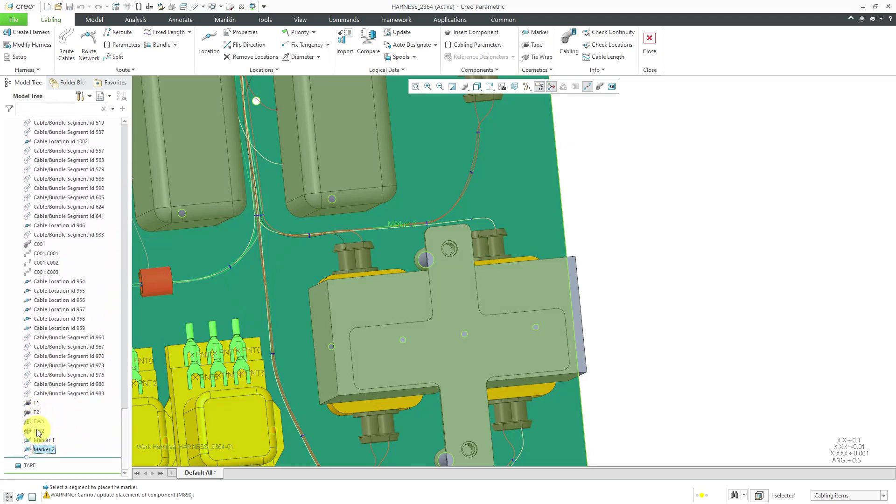
pyautogui.click(585, 227)
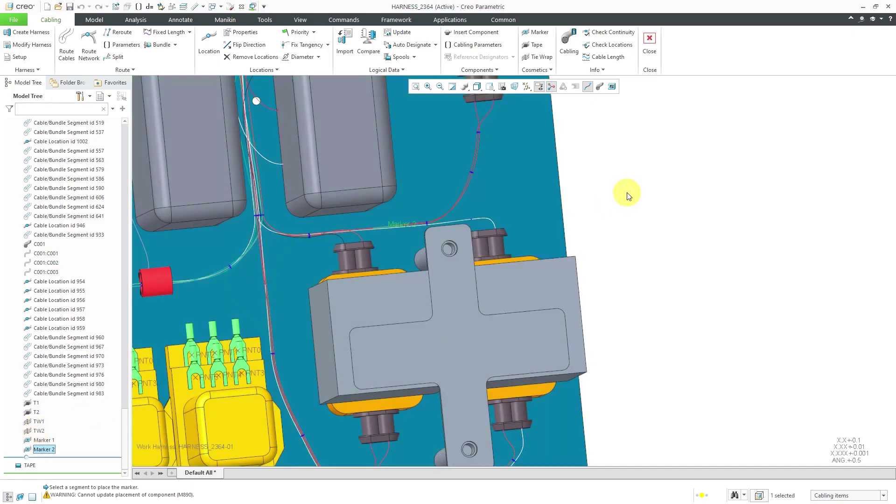
# Display the cables with their correct thickness and examine the markers, tie wraps and tapes along the harness
pyautogui.click(601, 90)
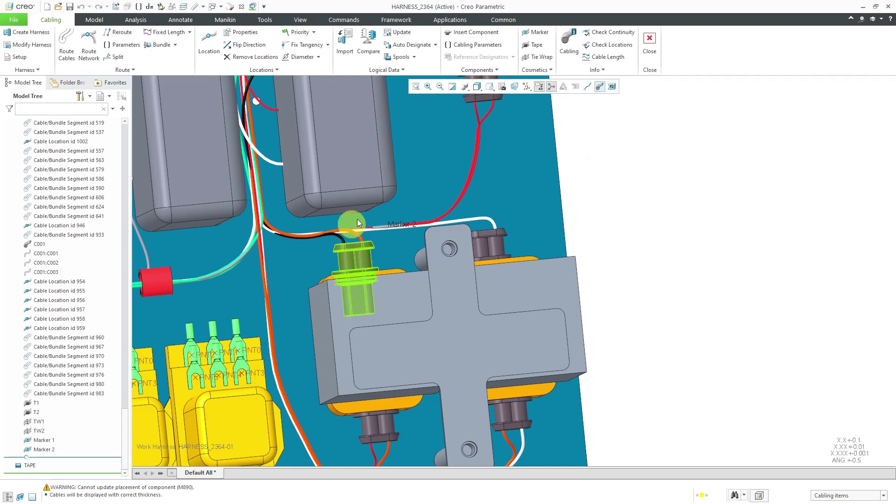
pyautogui.scroll(6, 360, 219)
pyautogui.scroll(-8, 440, 236)
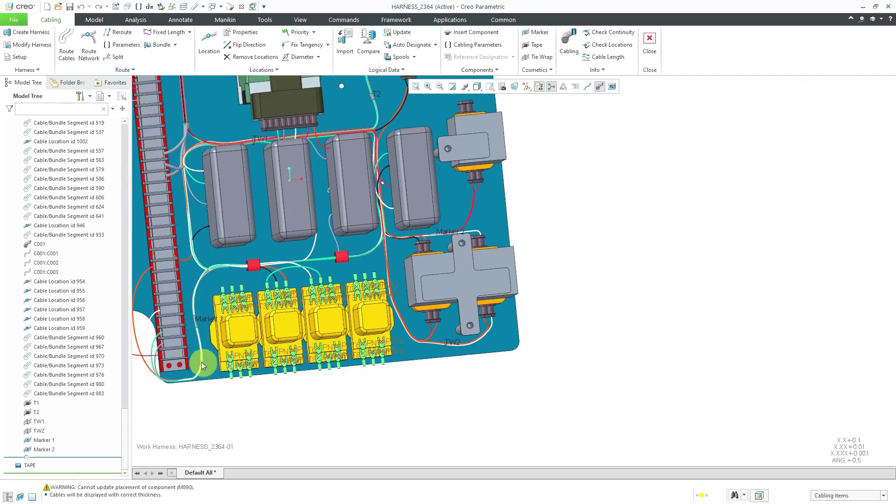
pyautogui.scroll(8, 204, 304)
pyautogui.scroll(-8, 226, 306)
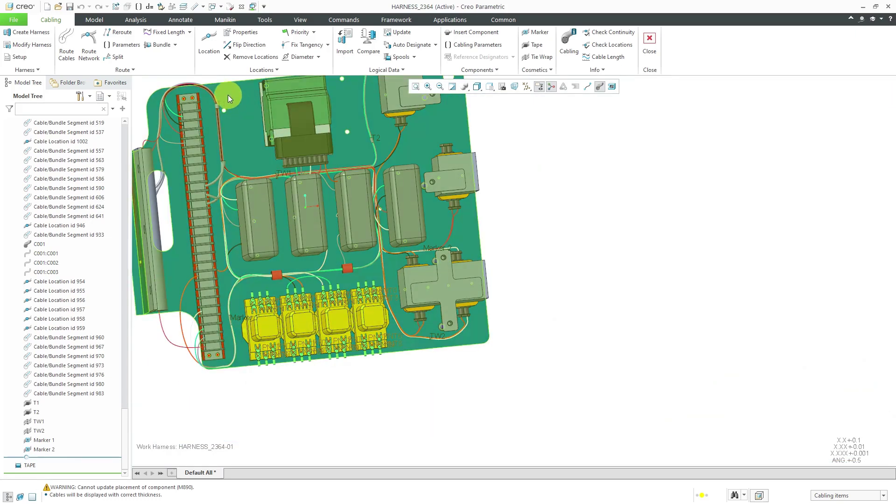
pyautogui.scroll(8, 216, 104)
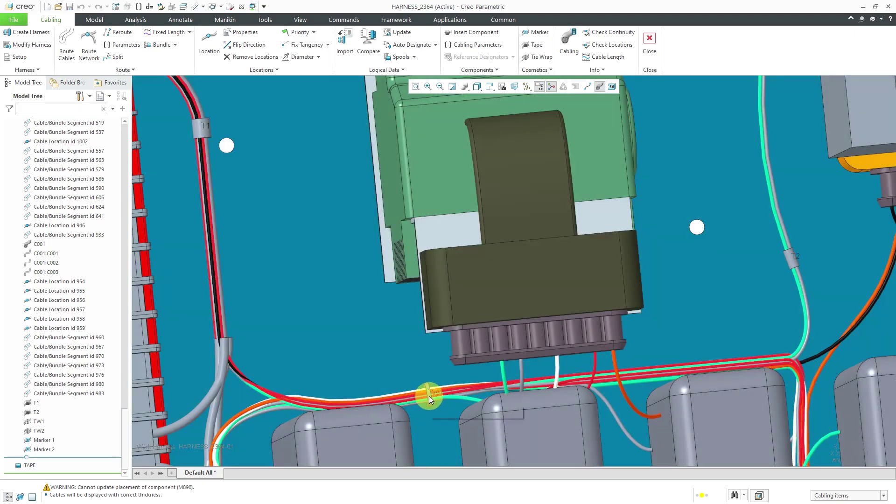
pyautogui.scroll(-5, 420, 376)
pyautogui.scroll(-3, 327, 200)
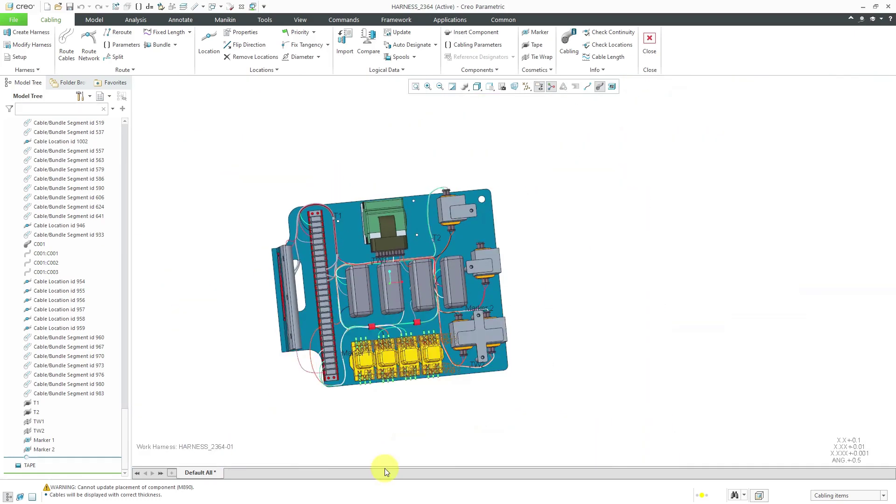
pyautogui.scroll(1, 366, 406)
pyautogui.scroll(2, 369, 392)
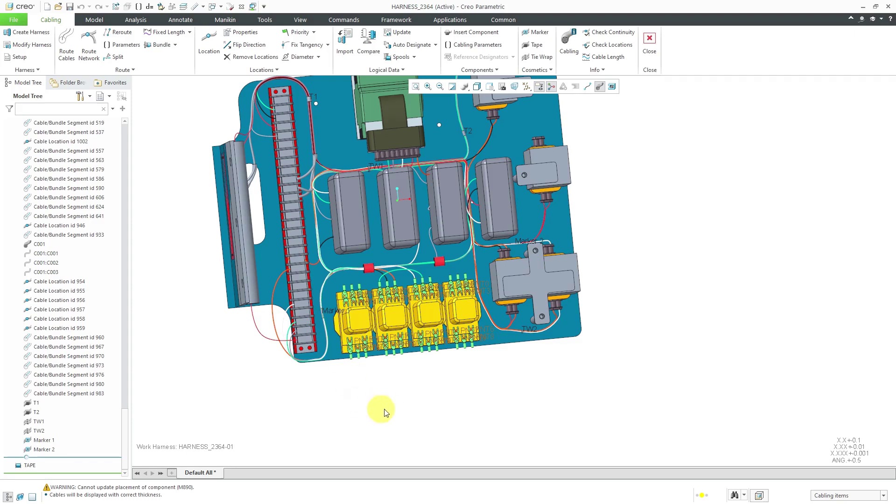
pyautogui.moveTo(378, 409); pyautogui.dragTo(443, 404, button='middle')
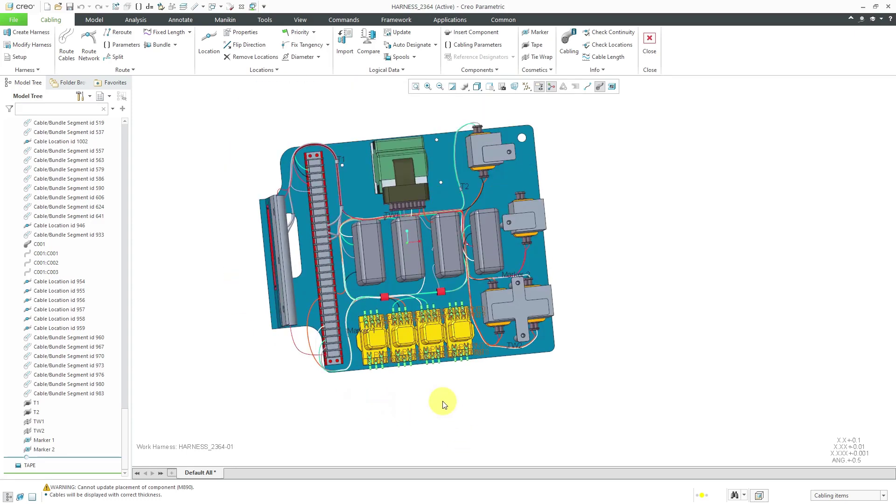
pyautogui.moveTo(443, 386); pyautogui.dragTo(429, 372, button='middle')
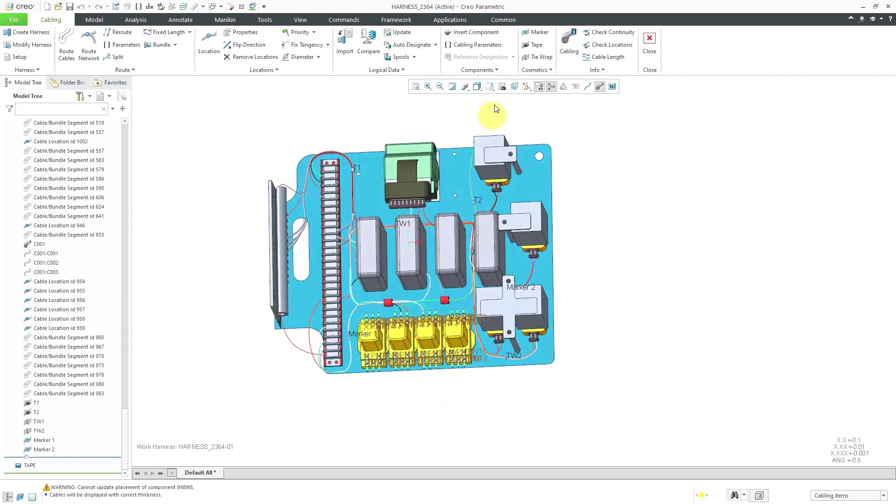
# Modify the cosmetic tape T1 near the upper end of the terminal strip, setting its NUM_OF_WINDS parameter to 4
pyautogui.click(538, 72)
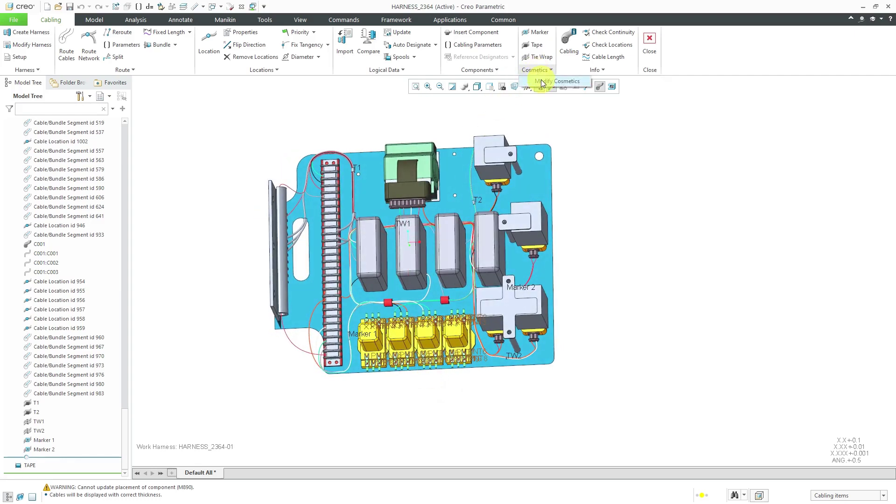
pyautogui.click(542, 82)
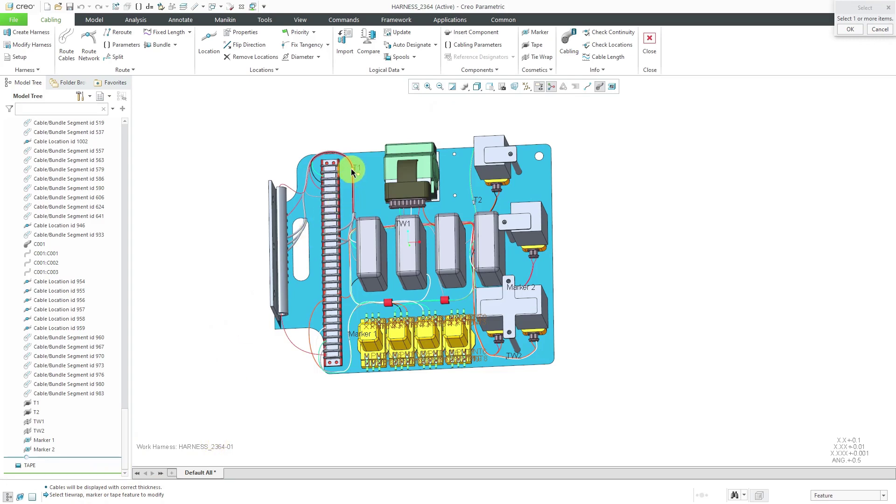
pyautogui.click(353, 172)
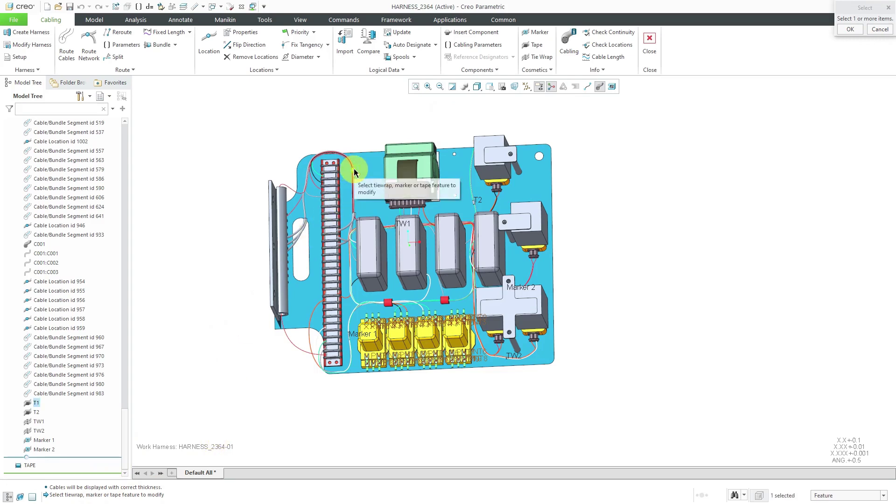
pyautogui.middleClick(322, 129)
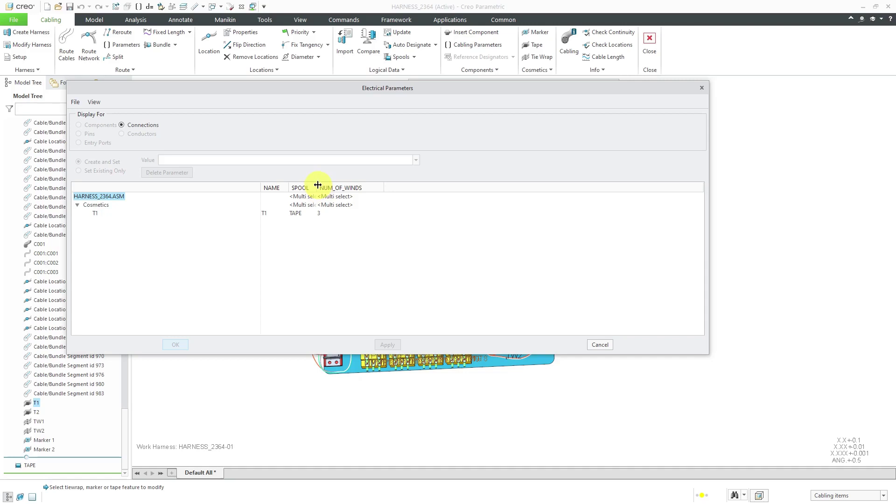
pyautogui.moveTo(318, 185); pyautogui.dragTo(337, 185)
pyautogui.click(348, 213)
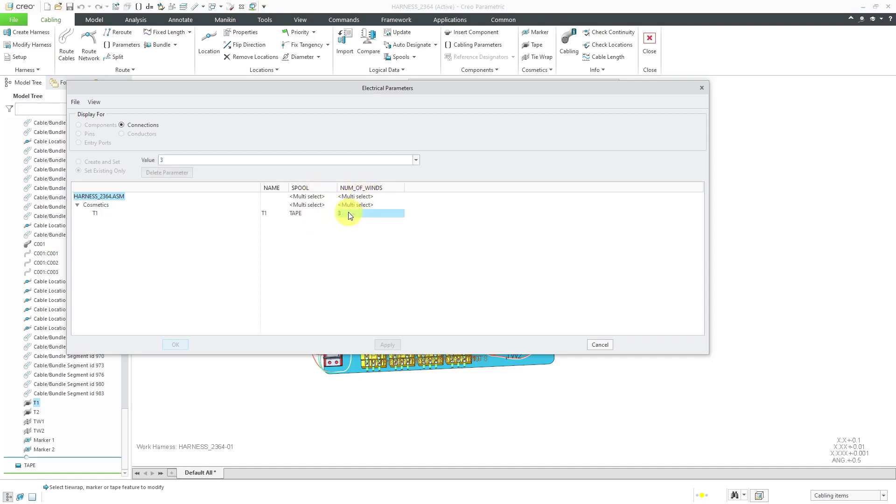
pyautogui.click(247, 158)
pyautogui.write('4')
pyautogui.press('Return')
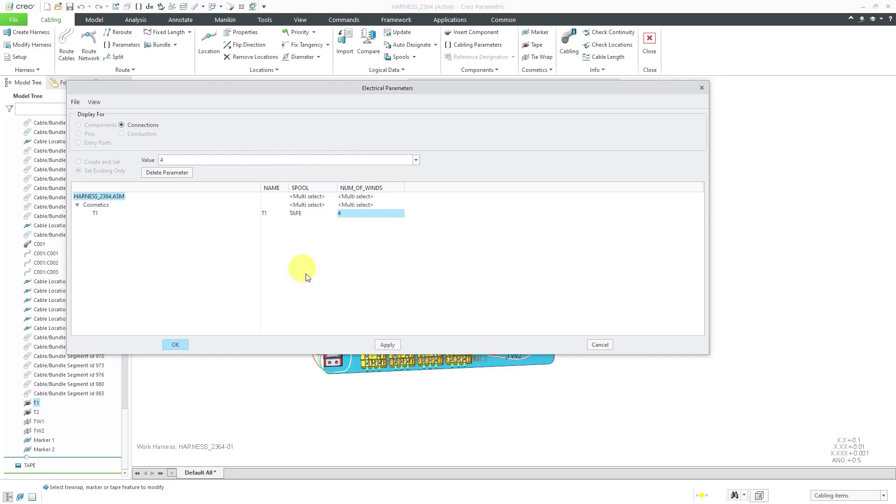
pyautogui.click(176, 345)
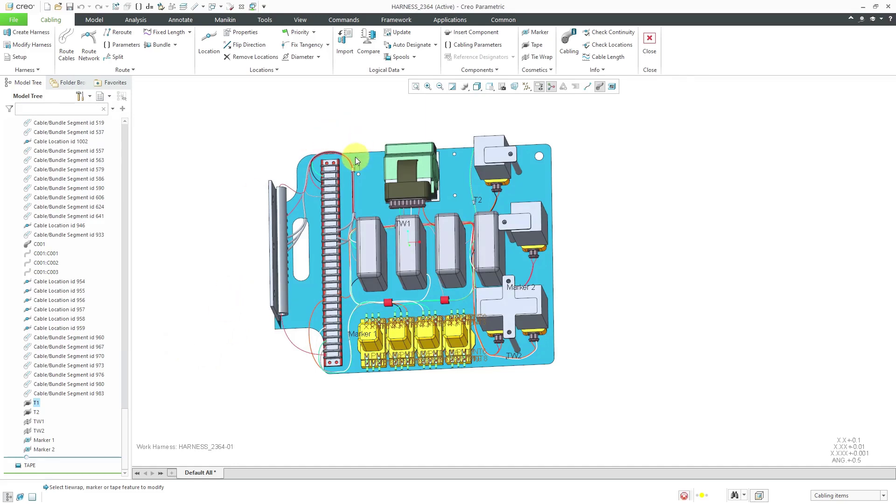
# Regenerate the harness model to update the modified tape
pyautogui.scroll(-2, 352, 153)
pyautogui.moveTo(342, 135); pyautogui.dragTo(319, 127, button='right')
pyautogui.rightClick(319, 127)
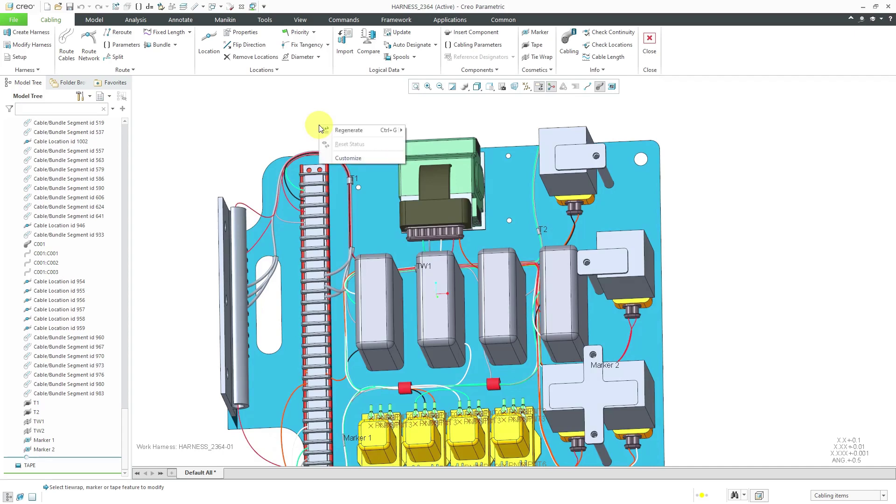
pyautogui.click(345, 135)
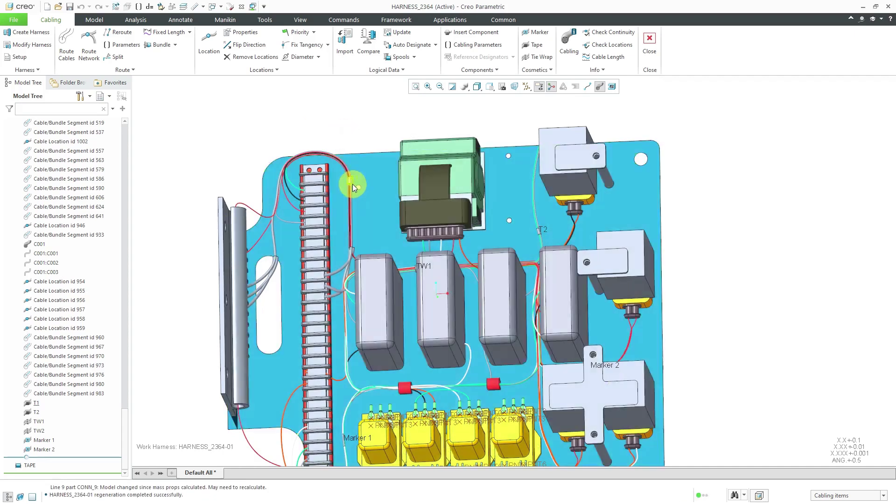
pyautogui.scroll(-2, 351, 184)
pyautogui.scroll(2, 348, 183)
pyautogui.scroll(2, 348, 154)
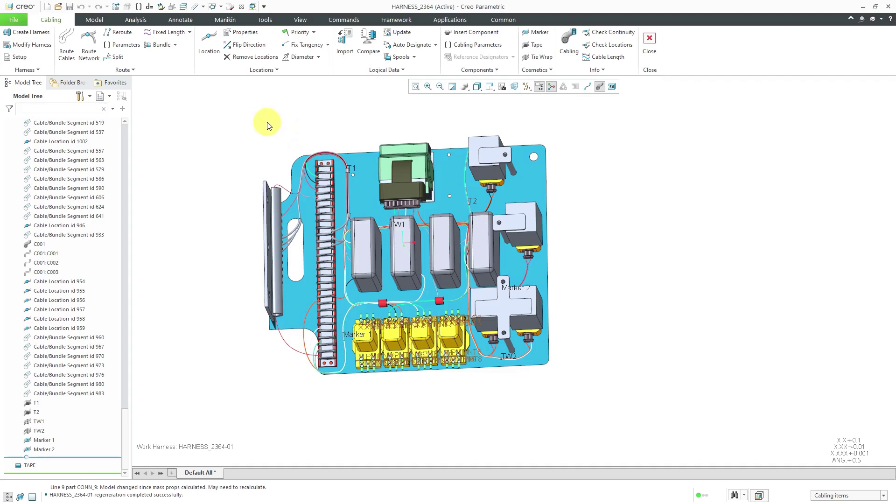
# Open the HARNESS_2364.DRW drawing of the assembly and examine its spool and parts tables
pyautogui.click(222, 7)
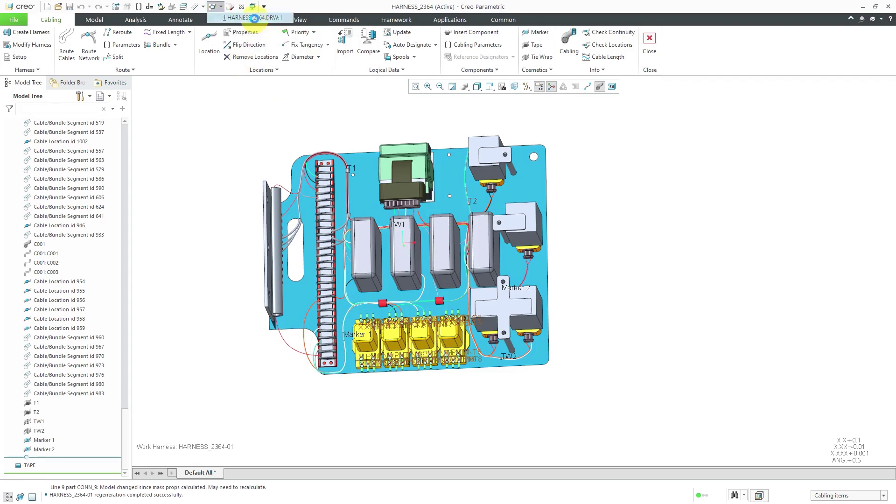
pyautogui.click(252, 17)
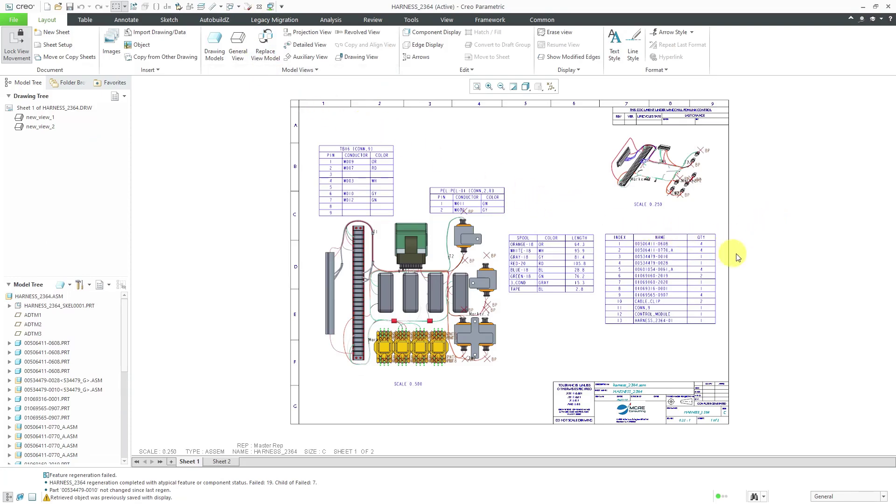
pyautogui.scroll(2, 737, 253)
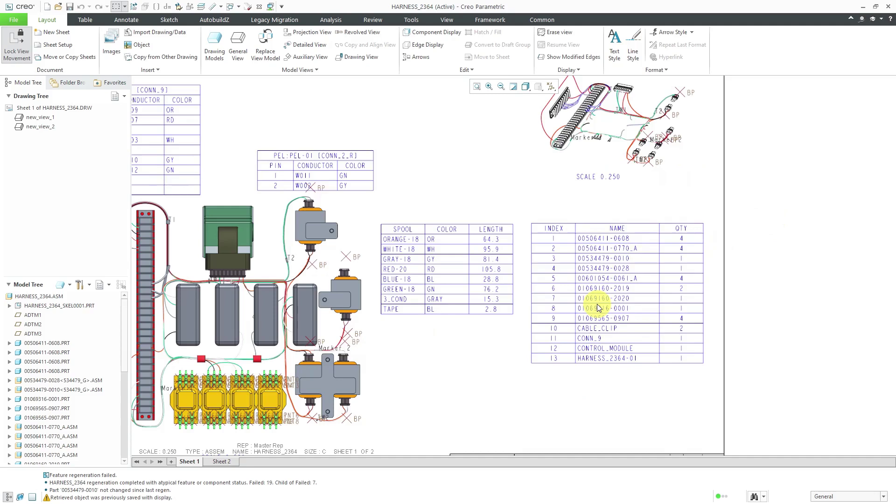
pyautogui.scroll(-1, 556, 277)
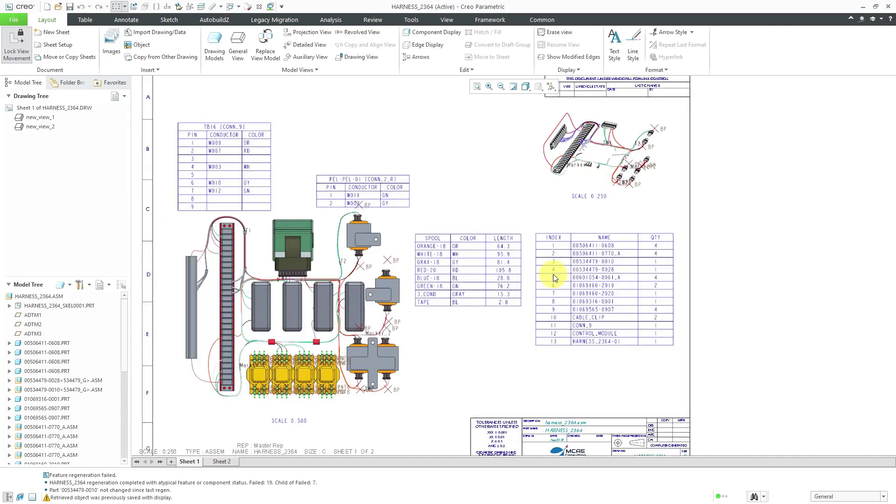
# Turn off the display of datum points in the drawing
pyautogui.click(551, 87)
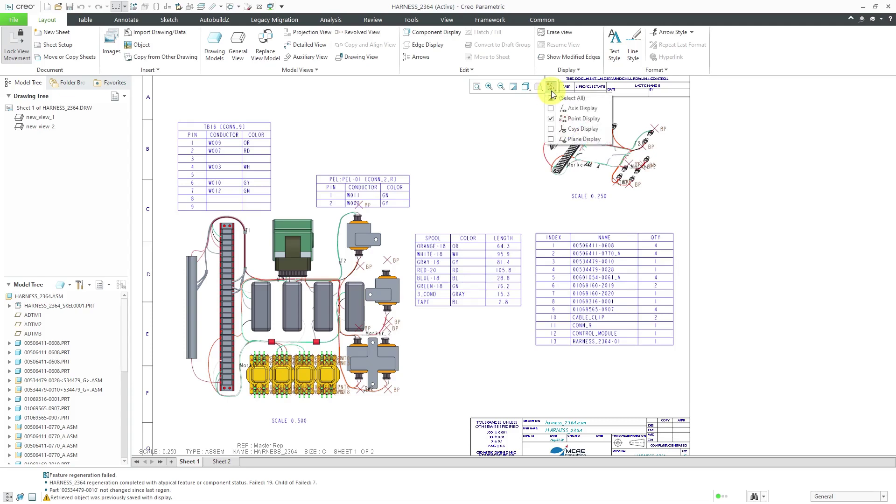
pyautogui.click(573, 120)
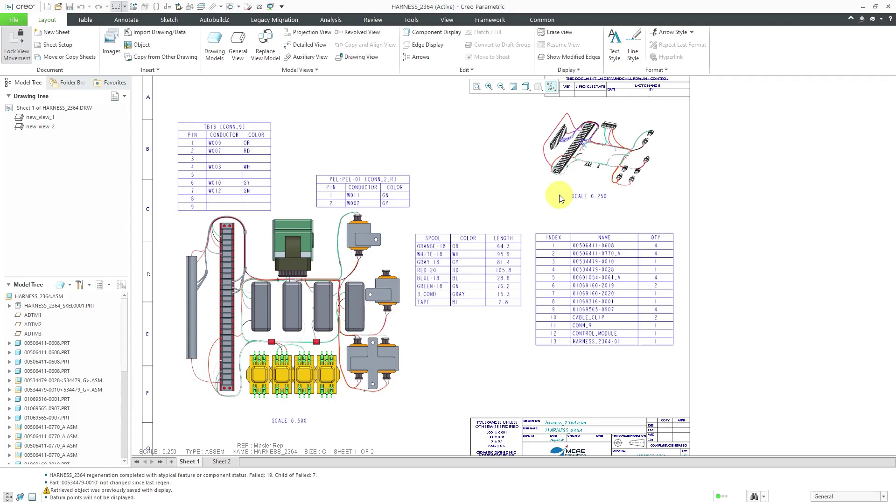
pyautogui.click(551, 87)
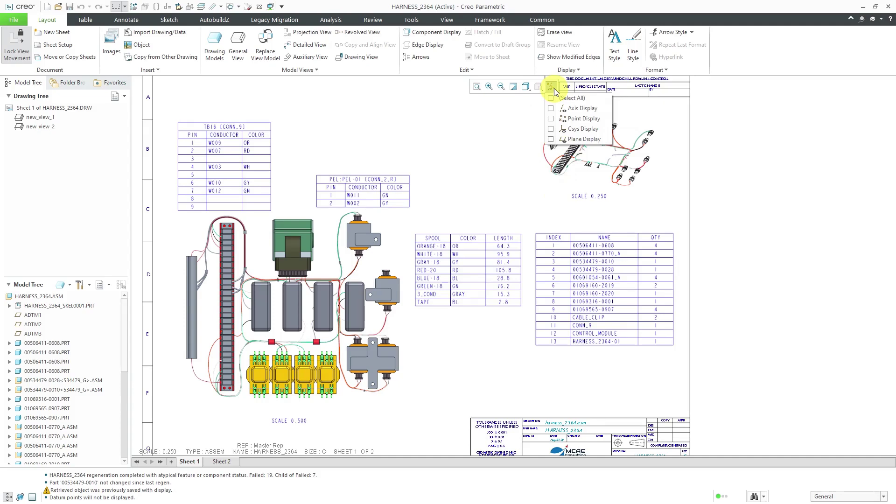
pyautogui.click(756, 152)
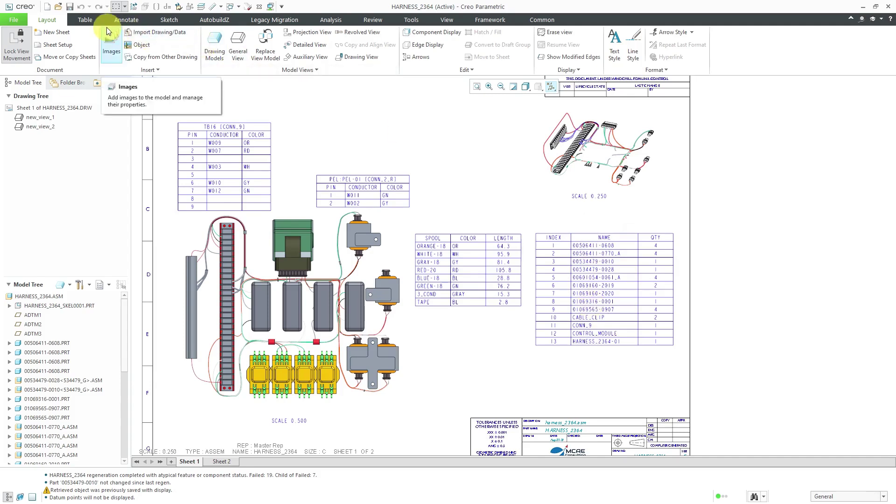
# Set the Cable Info attribute on the parts table's repeat region so that cabling items are included
pyautogui.click(88, 23)
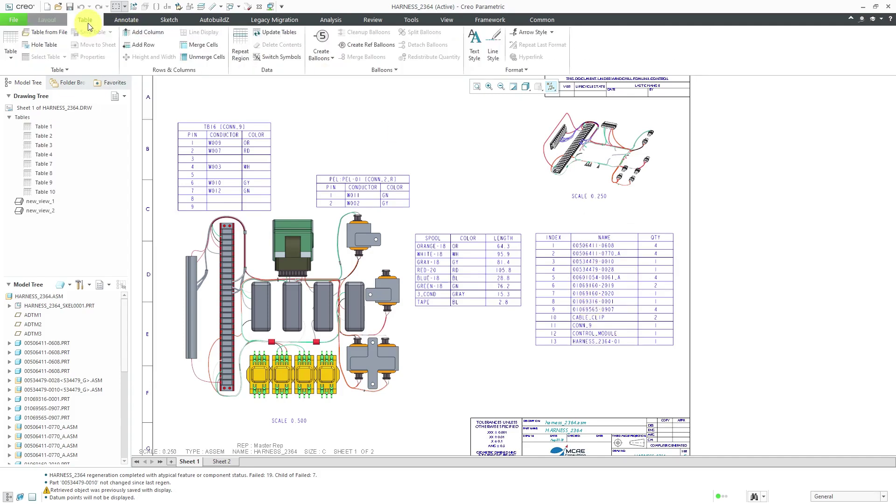
pyautogui.click(241, 43)
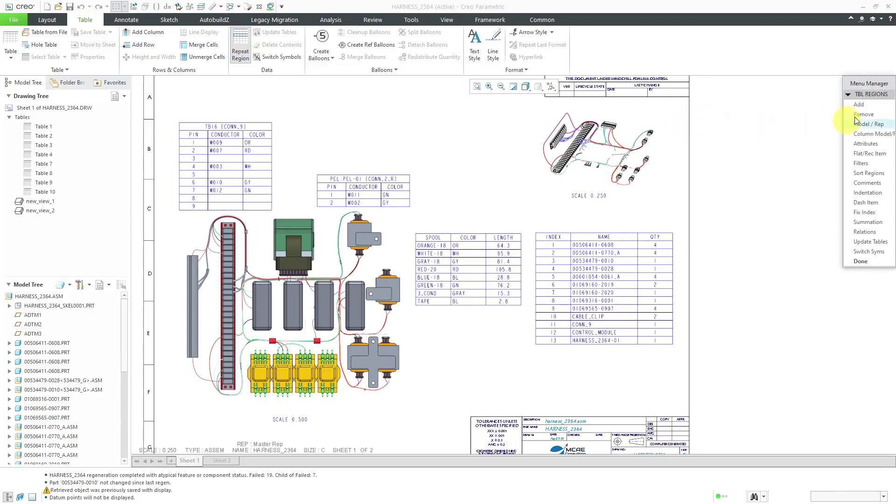
pyautogui.click(866, 144)
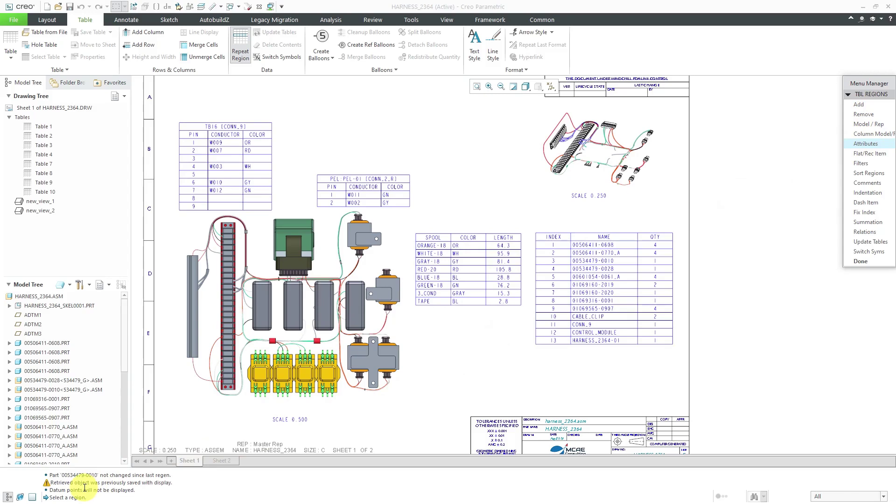
pyautogui.click(594, 303)
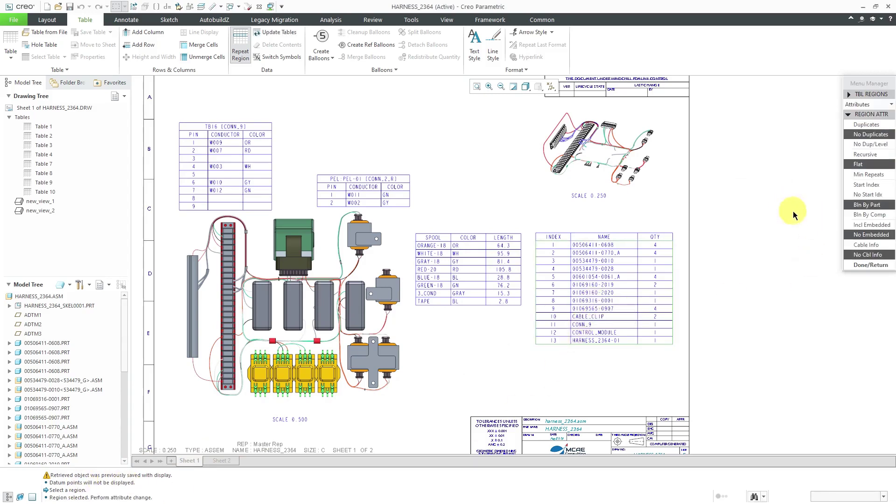
pyautogui.click(868, 255)
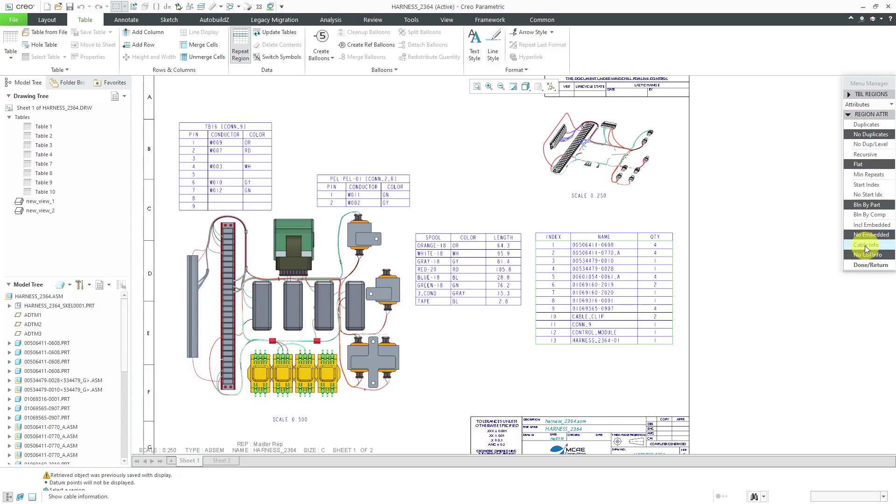
pyautogui.click(864, 245)
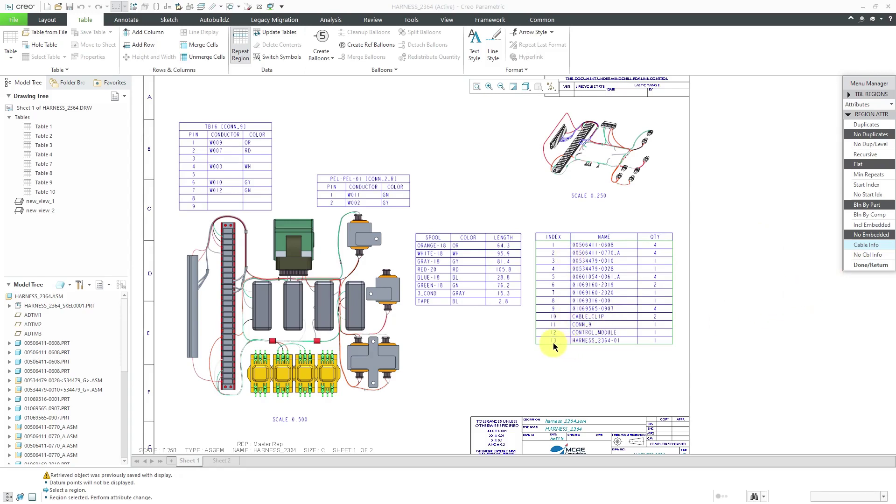
pyautogui.click(863, 265)
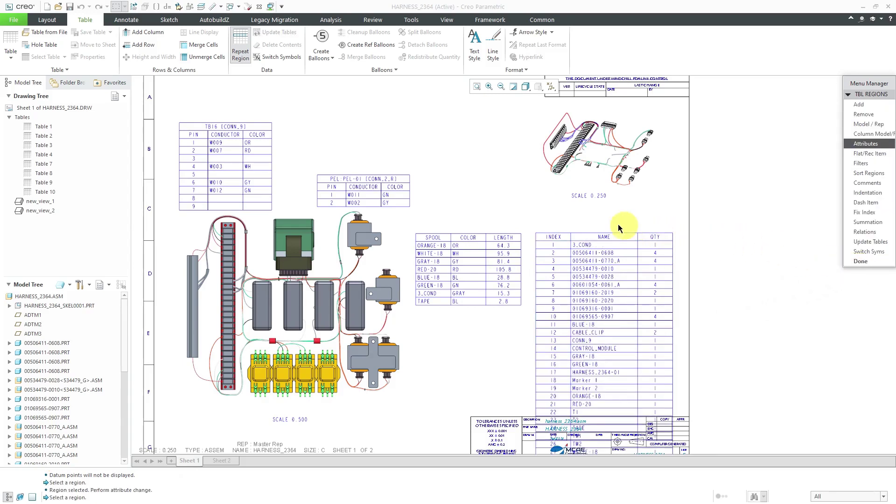
pyautogui.click(861, 261)
# Move the parts table up beside the harness view, clear of the title block, and place the spool table to its right
pyautogui.click(466, 266)
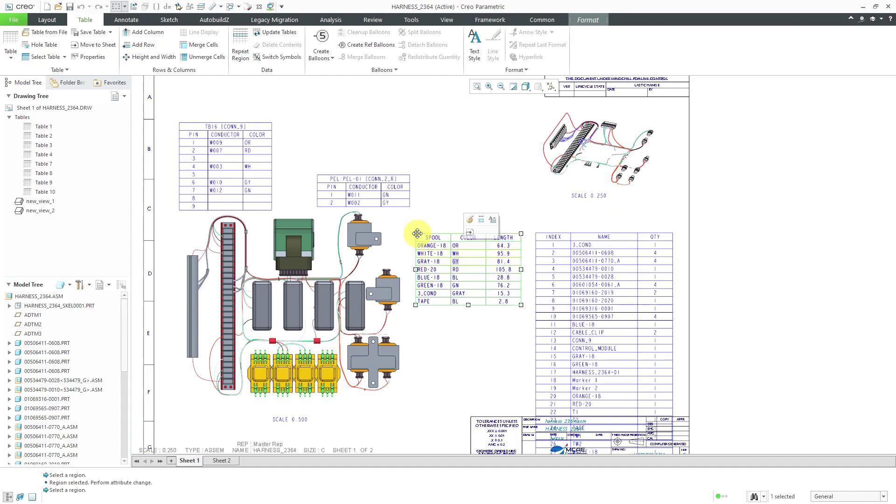
pyautogui.moveTo(415, 234); pyautogui.dragTo(731, 226)
pyautogui.click(600, 252)
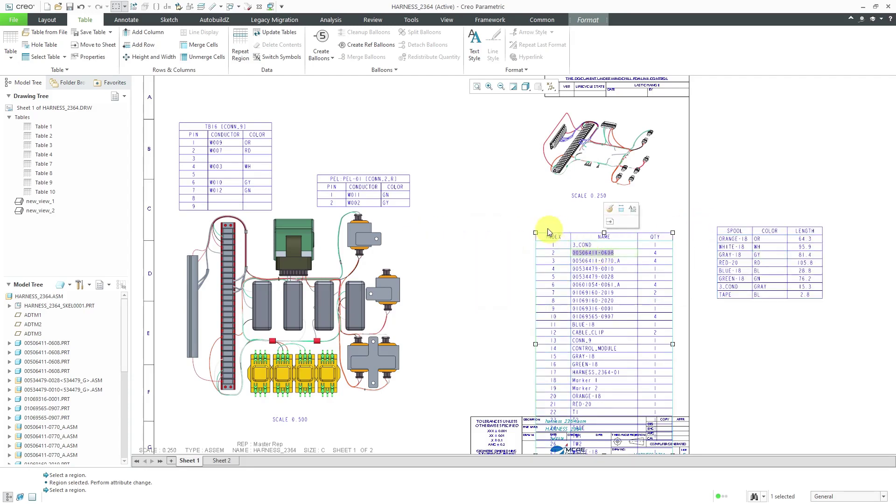
pyautogui.moveTo(535, 234); pyautogui.dragTo(416, 181)
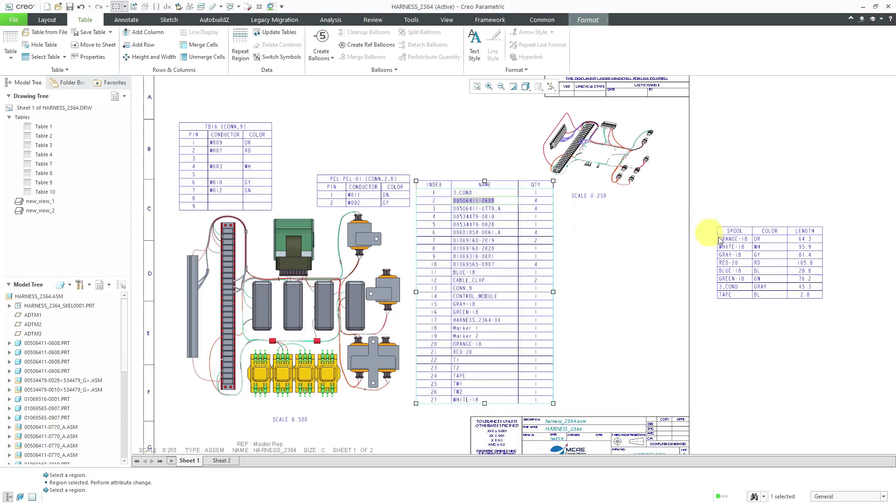
pyautogui.click(739, 248)
pyautogui.moveTo(716, 228); pyautogui.dragTo(572, 247)
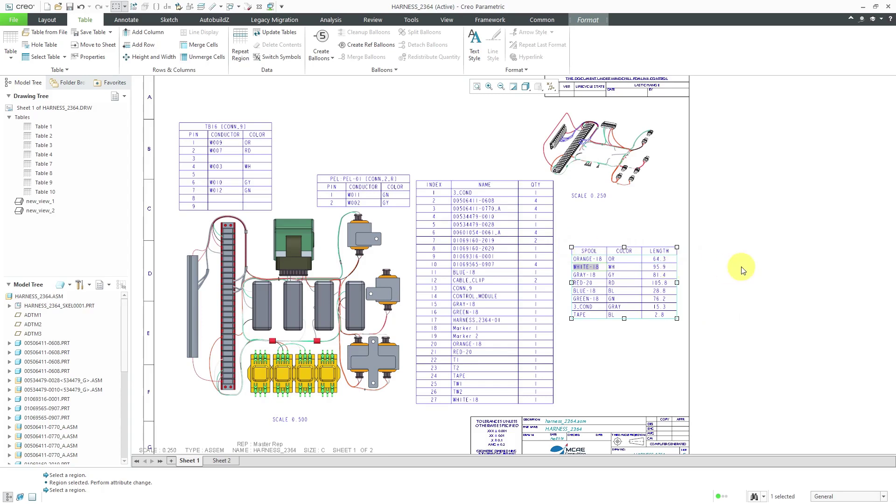
pyautogui.click(748, 269)
# Add the filter rule &asm.mbr.type != SPOOL to the parts table's repeat region to exclude the spools
pyautogui.moveTo(510, 363); pyautogui.dragTo(492, 310, button='middle')
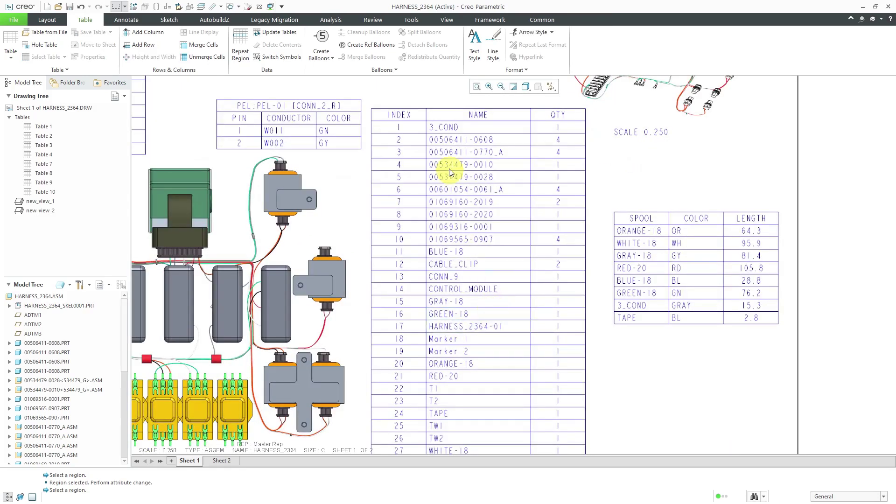
pyautogui.scroll(2, 480, 316)
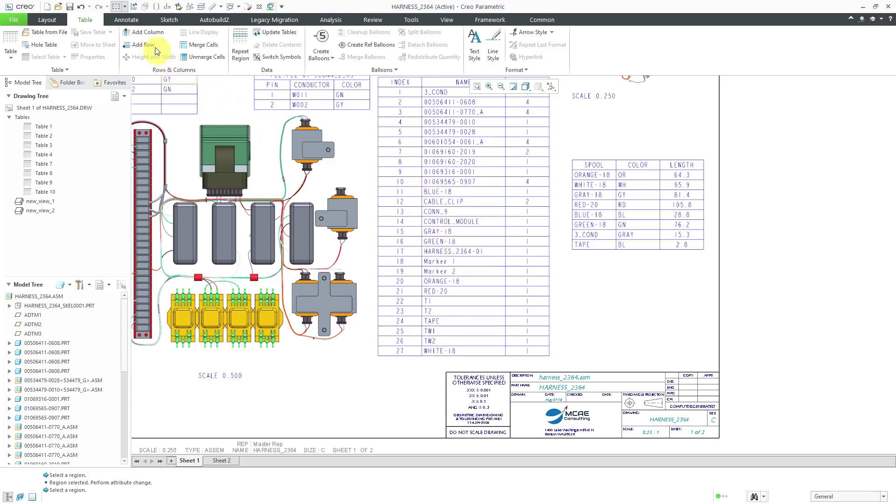
pyautogui.click(239, 39)
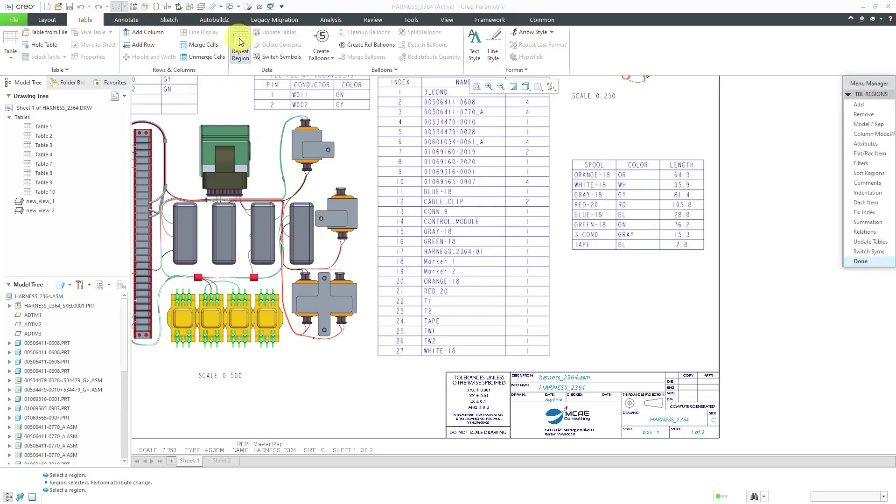
pyautogui.click(869, 168)
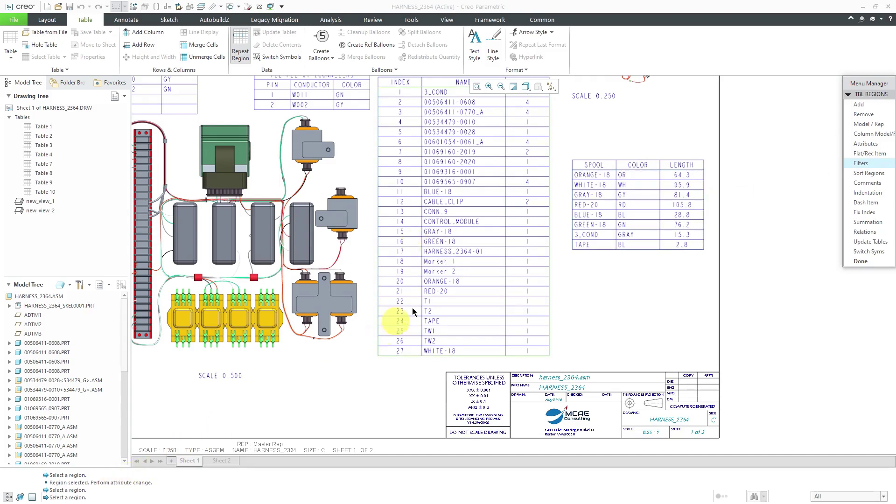
pyautogui.click(439, 292)
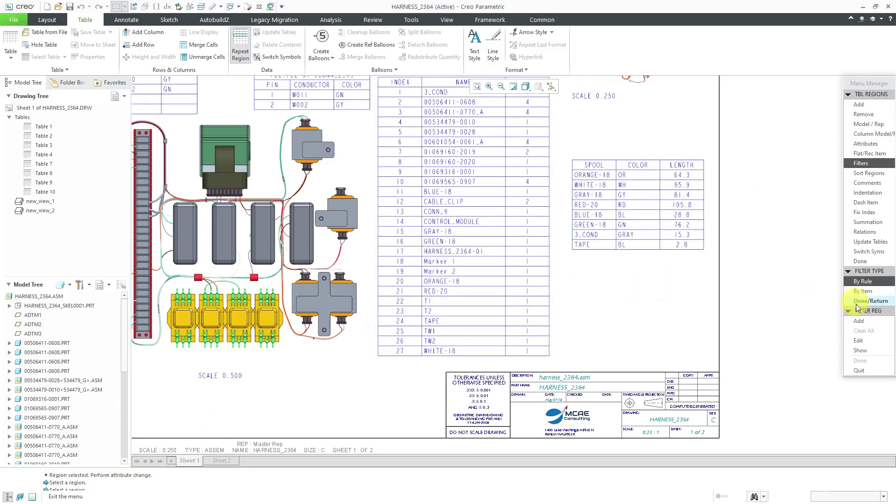
pyautogui.click(863, 321)
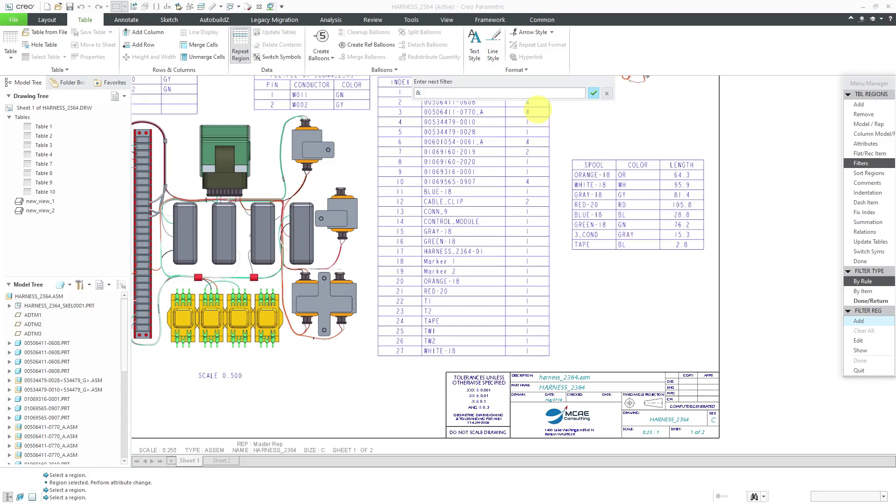
pyautogui.write('&asm.mbr.type != SPOOL')
pyautogui.press('Return')
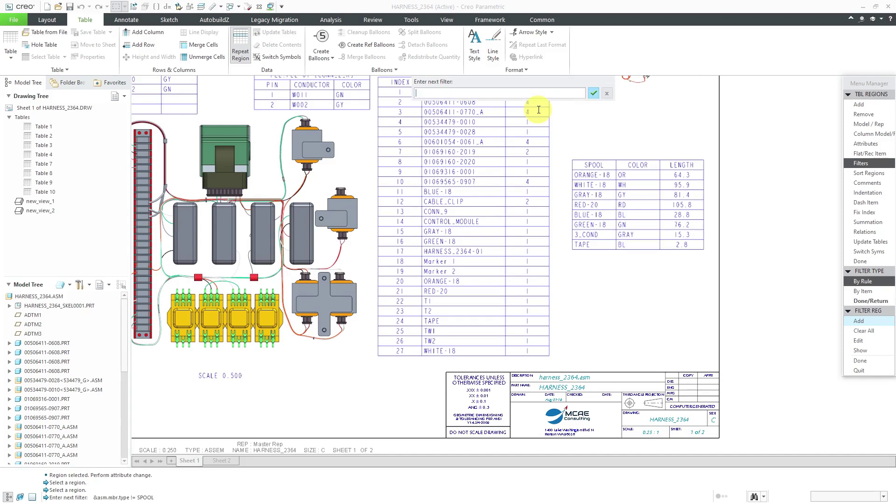
pyautogui.press('Return')
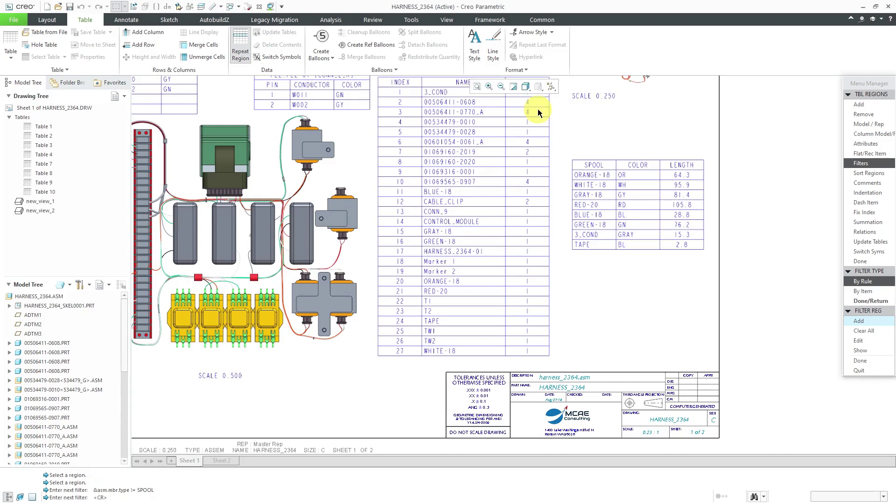
pyautogui.click(877, 361)
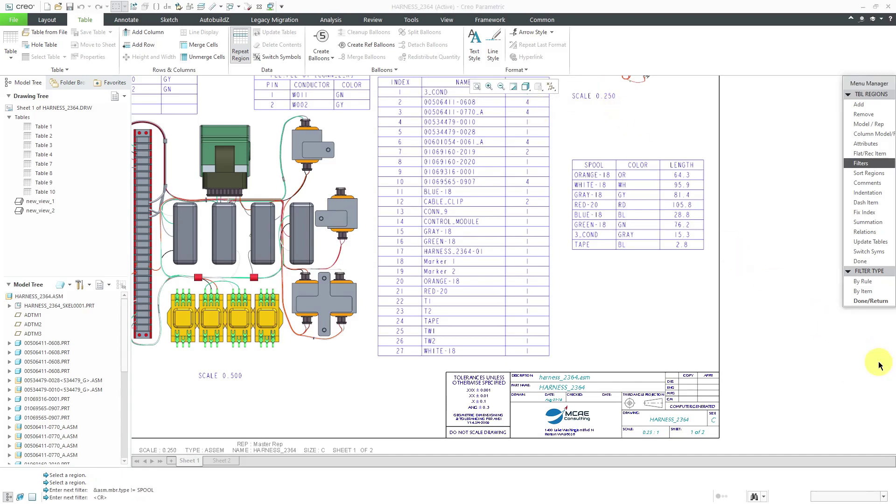
pyautogui.click(869, 301)
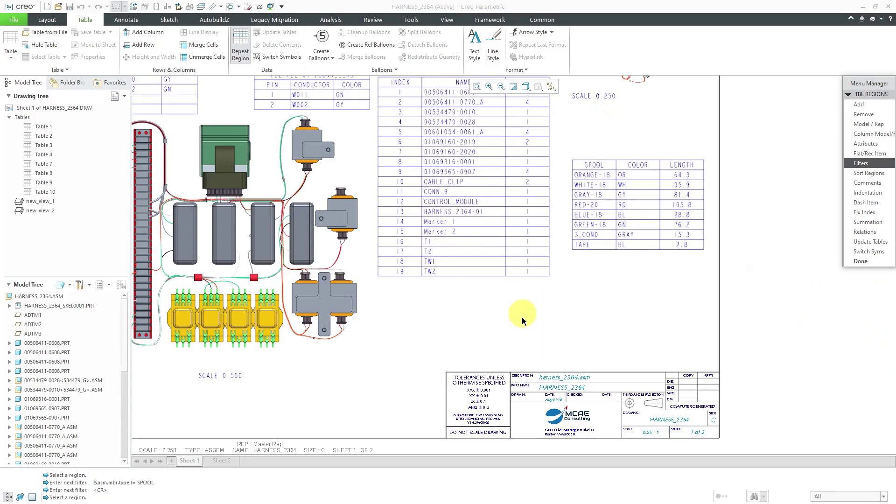
pyautogui.scroll(2, 469, 326)
pyautogui.scroll(-2, 453, 231)
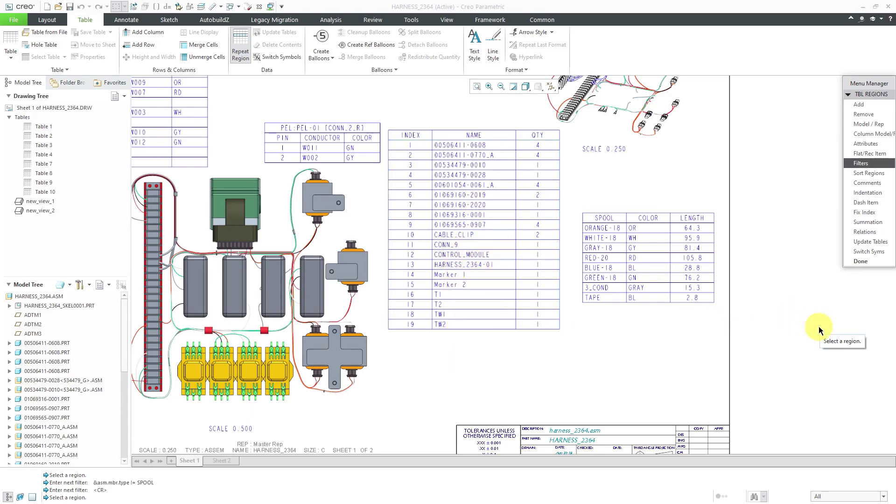
pyautogui.click(860, 263)
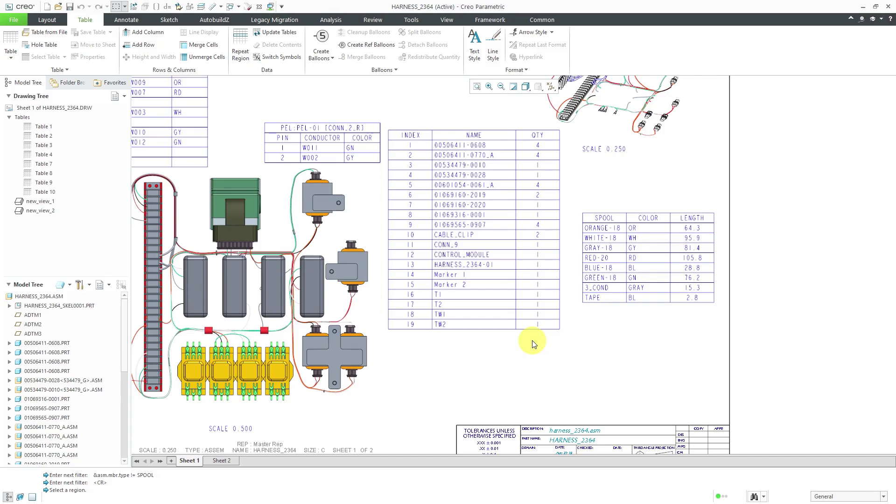
# Create all BOM balloons for the parts table's repeat region
pyautogui.click(328, 60)
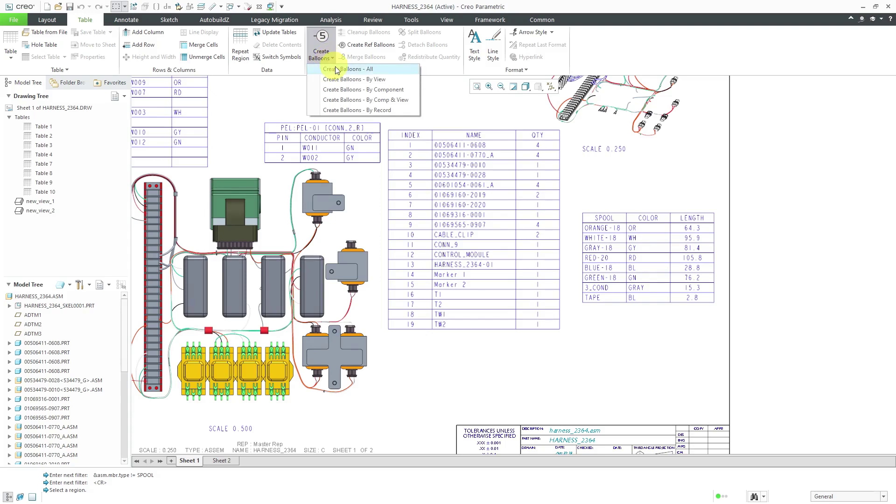
pyautogui.click(348, 69)
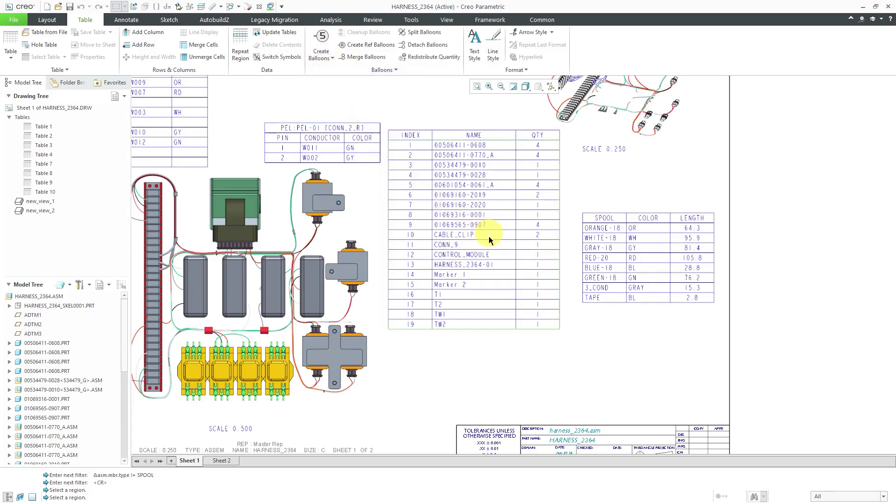
pyautogui.click(460, 256)
# Create a balloon by record from the parts table's repeat region
pyautogui.scroll(2, 515, 214)
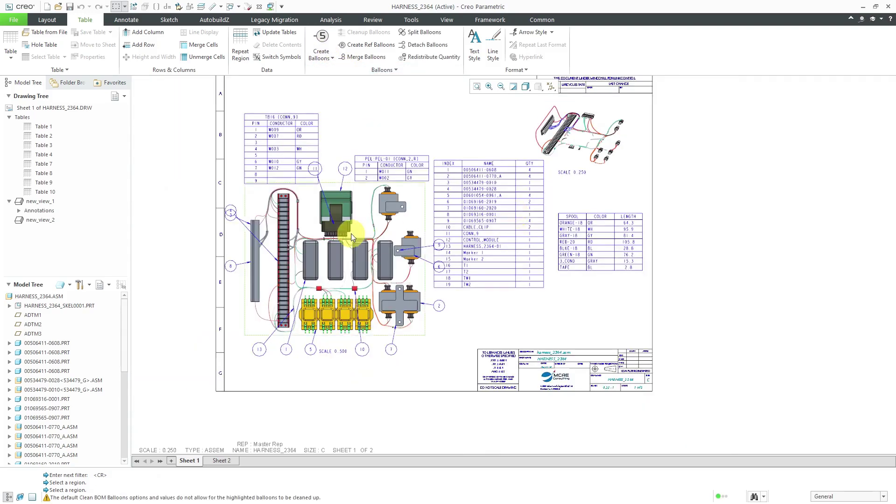
pyautogui.scroll(-2, 351, 233)
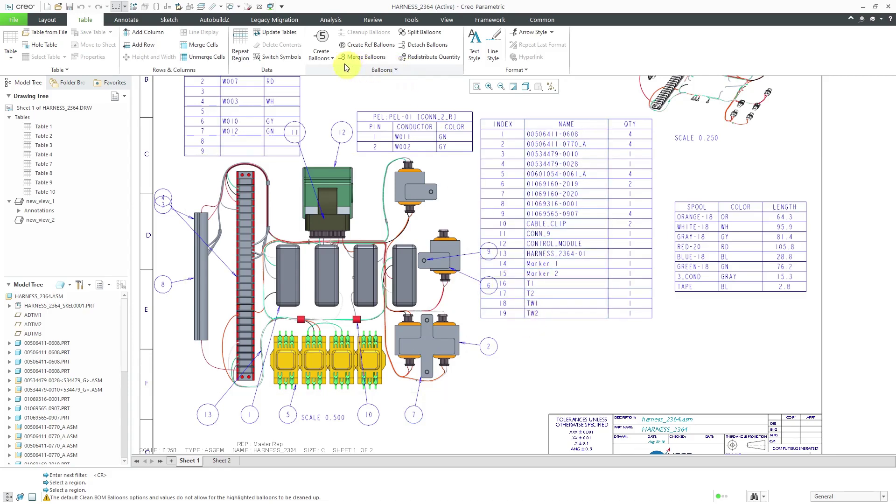
pyautogui.click(332, 58)
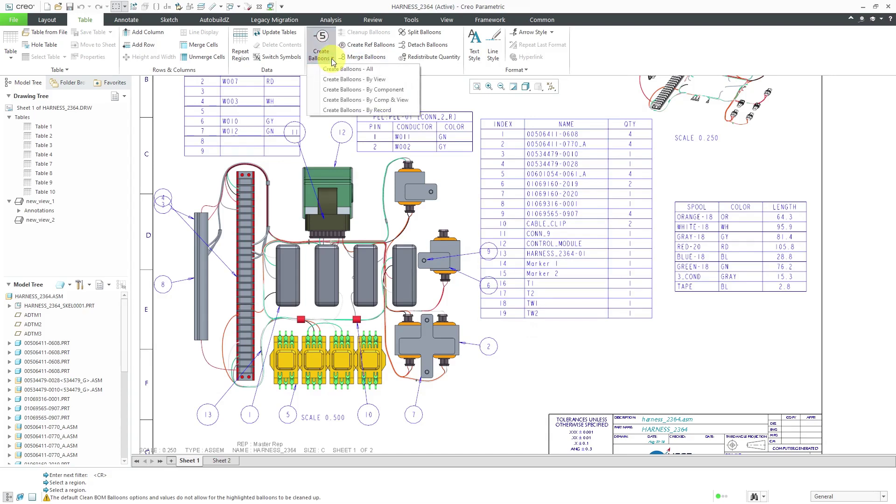
pyautogui.click(351, 111)
pyautogui.click(540, 277)
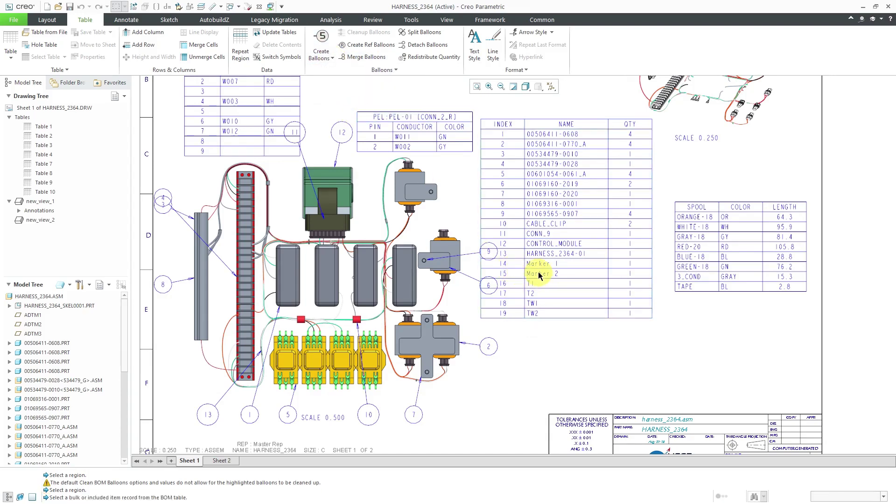